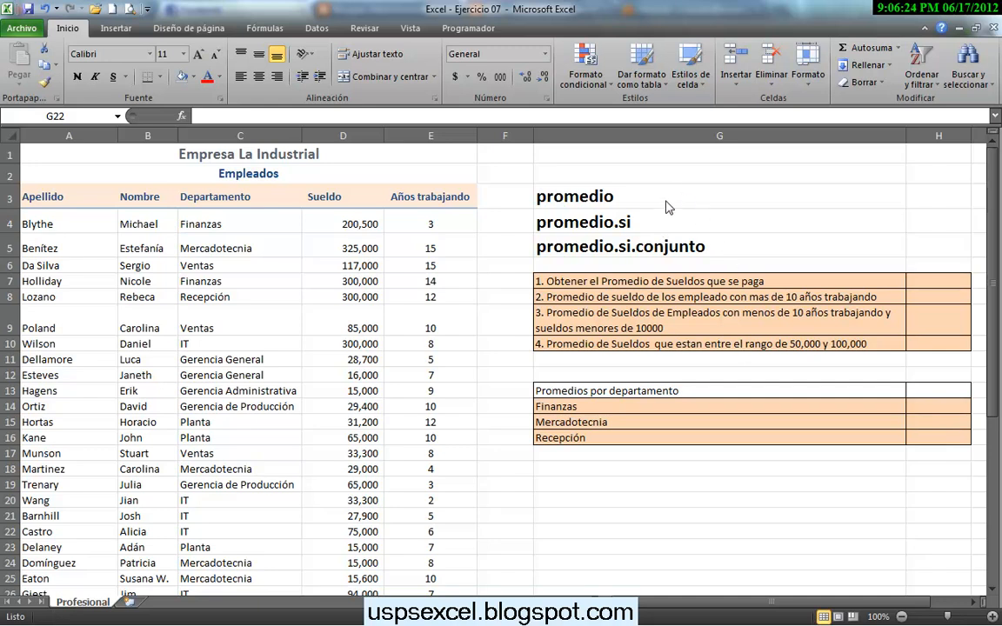
Step: Fill the three function-name cells G3:G5 with a light aqua background color
{"action": "left_click_drag", "start_coordinate": [667, 200], "coordinate": [689, 248]}
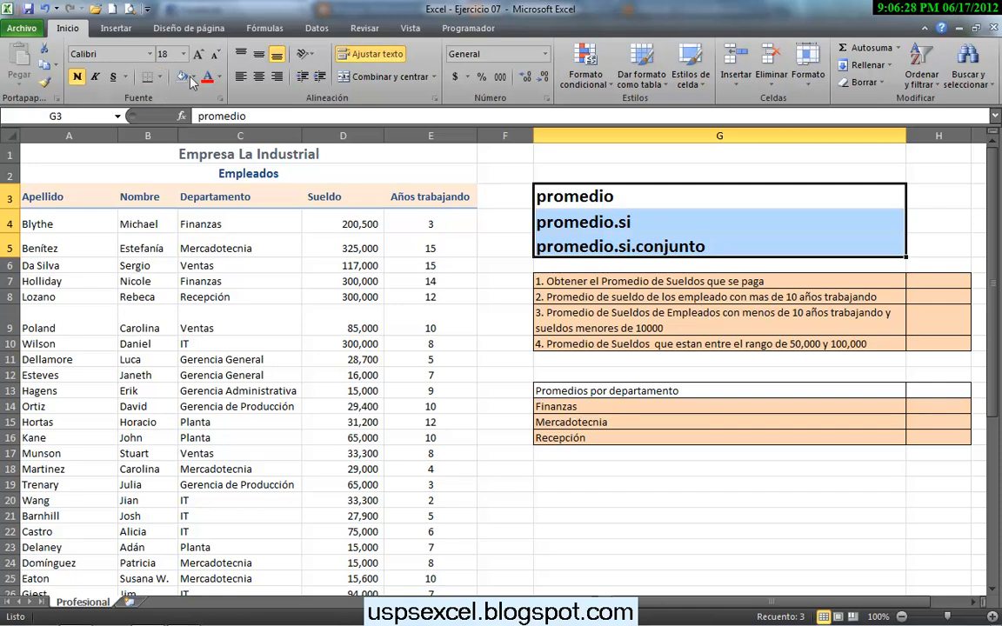
{"action": "left_click", "coordinate": [219, 77]}
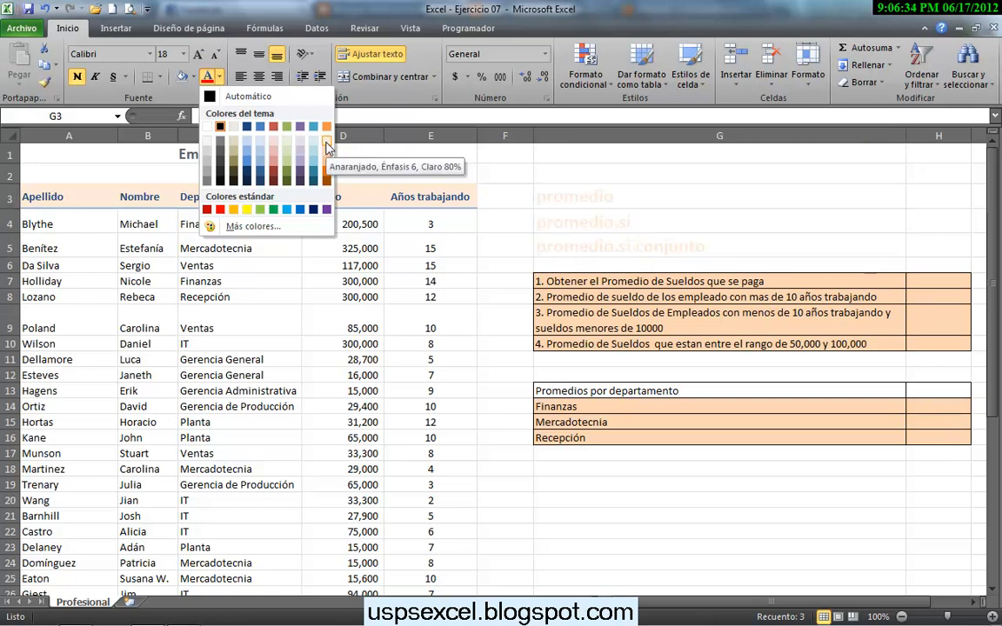
{"action": "left_click", "coordinate": [192, 76]}
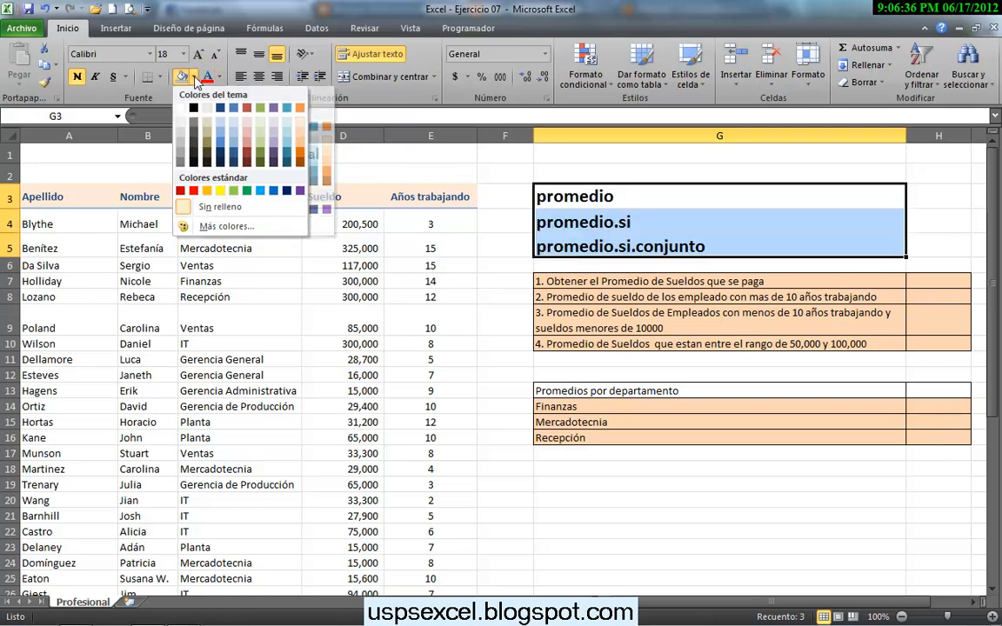
{"action": "left_click", "coordinate": [286, 122]}
{"action": "left_click", "coordinate": [687, 344]}
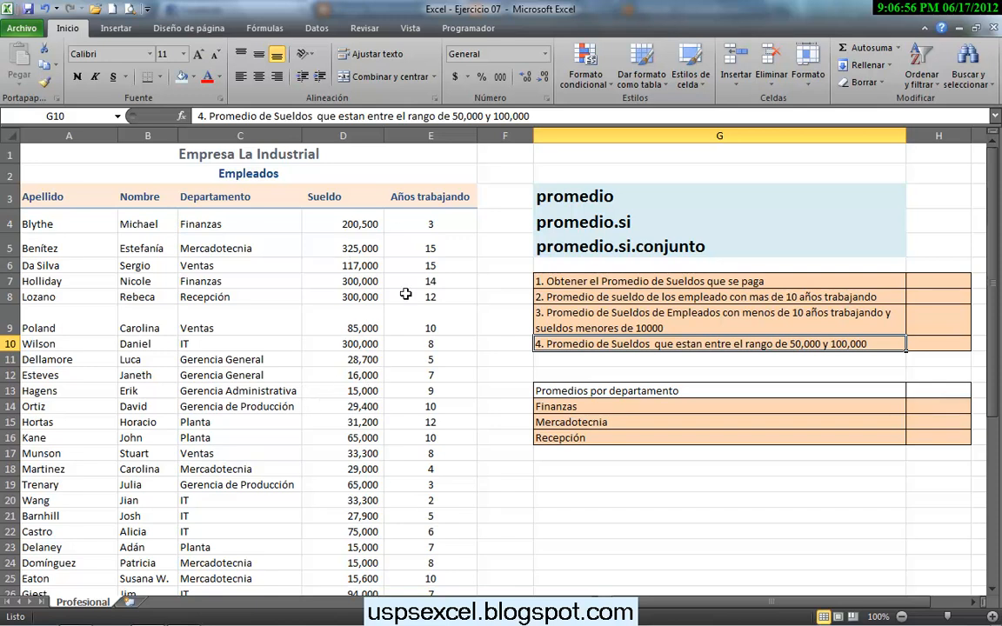
Step: Calculate the average of all salaries in H7 with the formula =PROMEDIO(D4:D33)
{"action": "scroll", "coordinate": [439, 225], "scroll_direction": "down", "scroll_amount": 5}
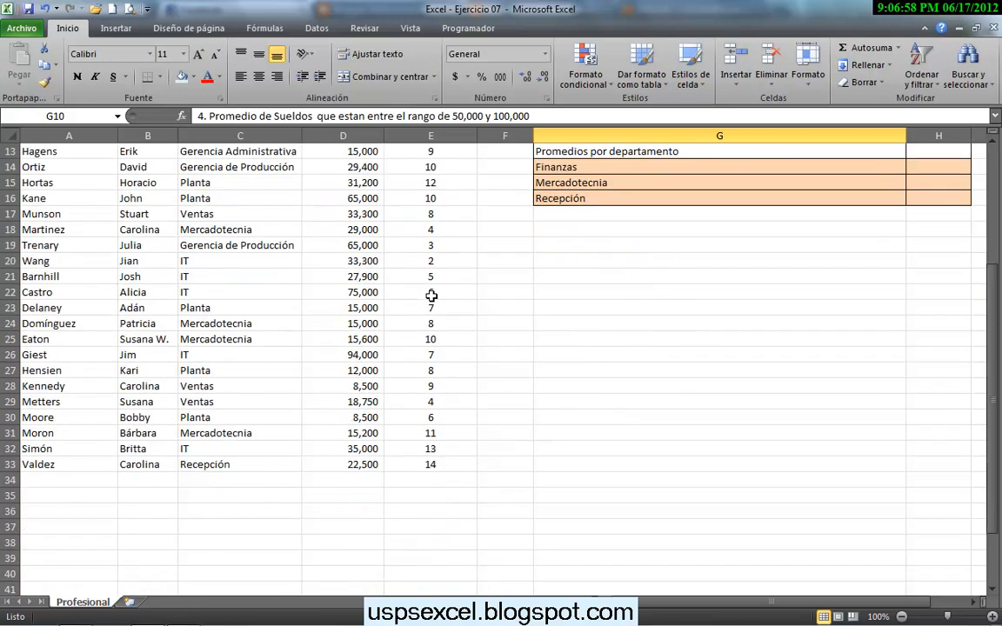
{"action": "scroll", "coordinate": [431, 292], "scroll_direction": "up", "scroll_amount": 5}
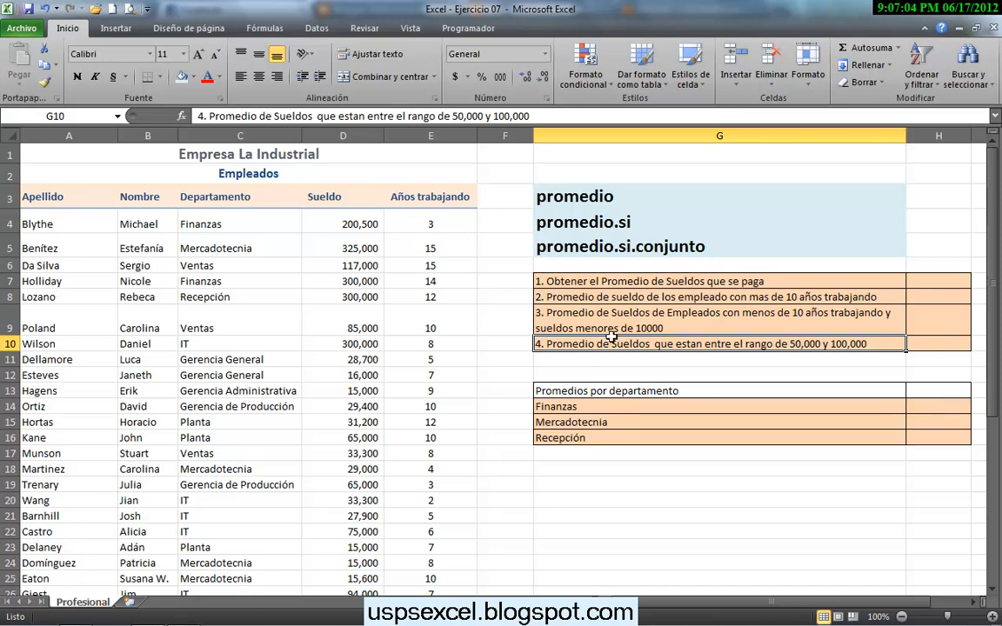
{"action": "left_click", "coordinate": [924, 281]}
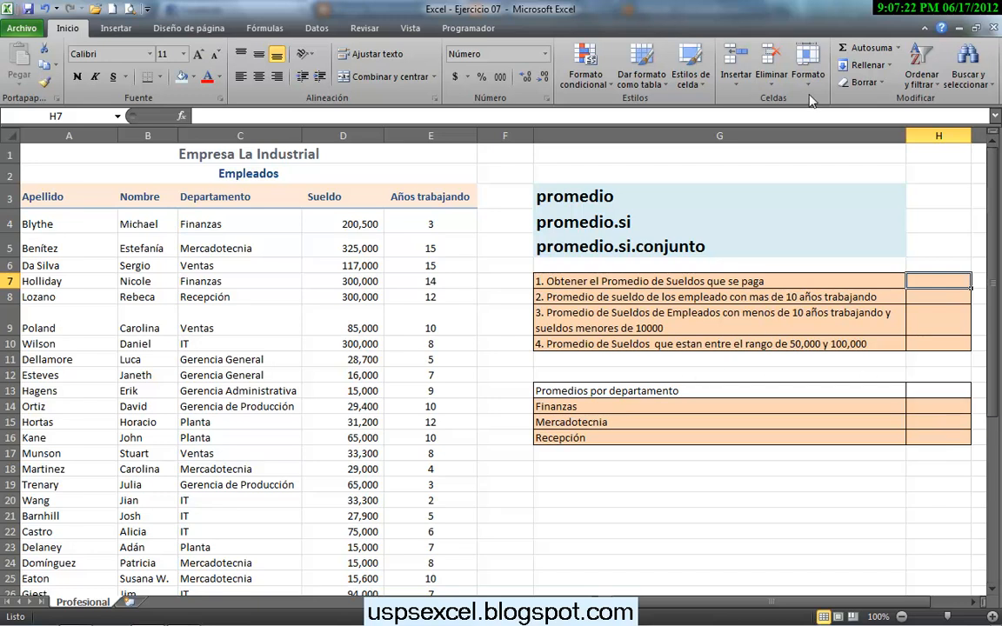
{"action": "left_click", "coordinate": [900, 50]}
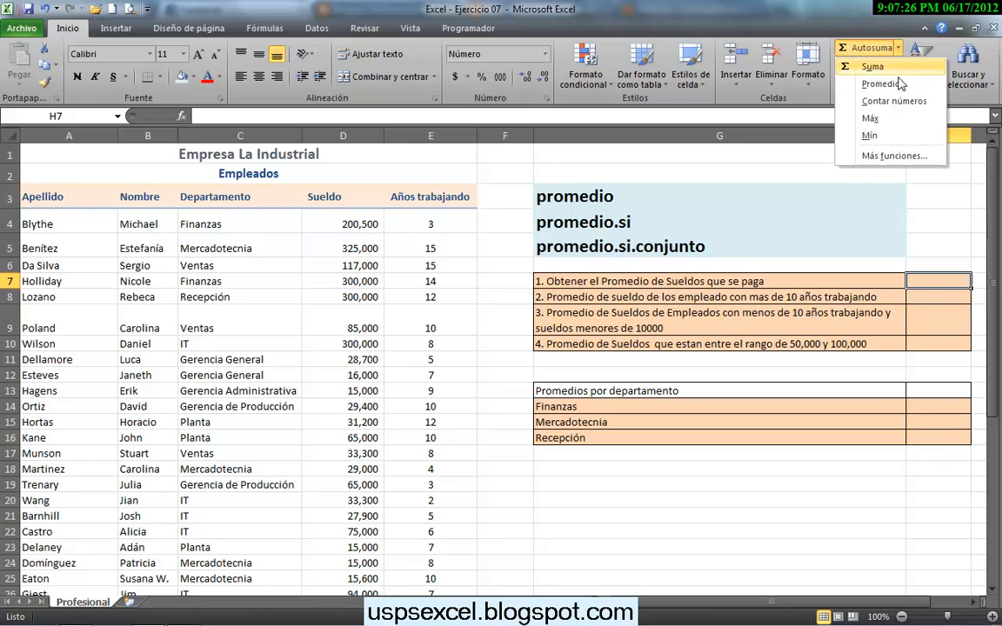
{"action": "left_click", "coordinate": [880, 84]}
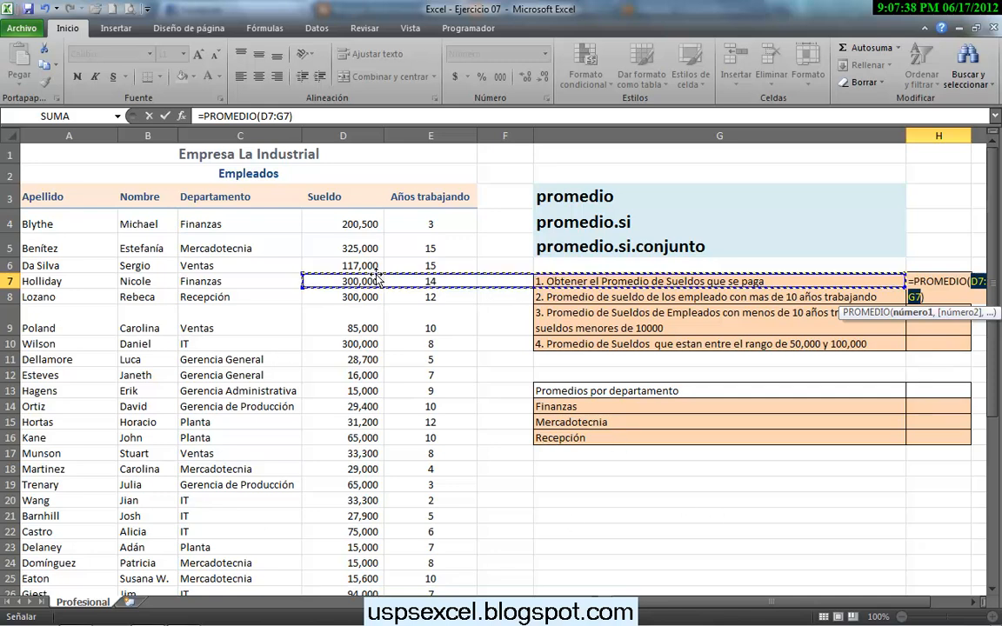
{"action": "left_click", "coordinate": [337, 226]}
{"action": "left_click_drag", "start_coordinate": [338, 228], "coordinate": [365, 556]}
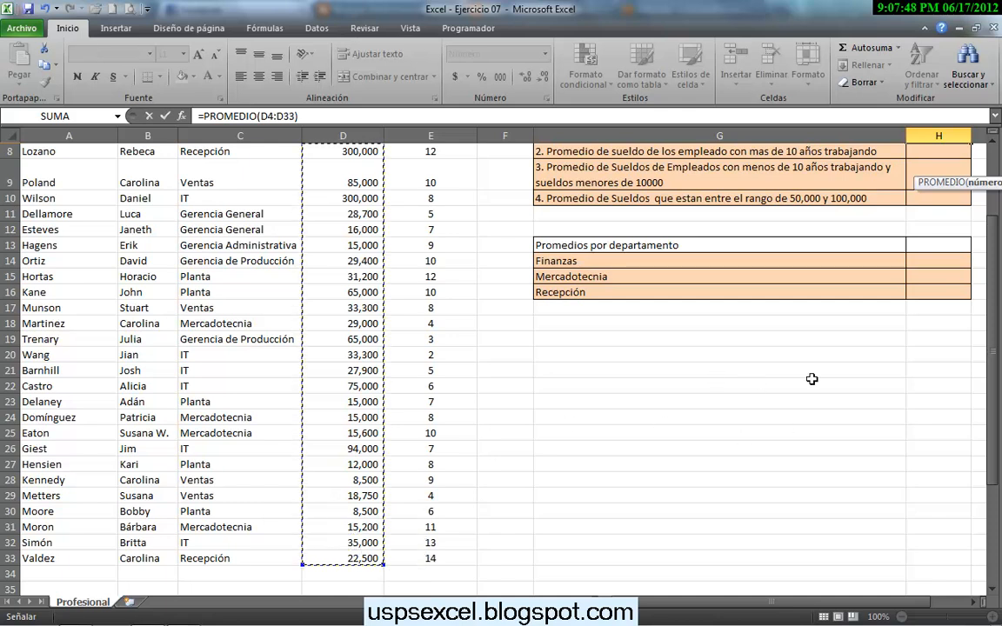
{"action": "scroll", "coordinate": [810, 380], "scroll_direction": "up", "scroll_amount": 2}
{"action": "left_click_drag", "start_coordinate": [917, 603], "coordinate": [907, 278]}
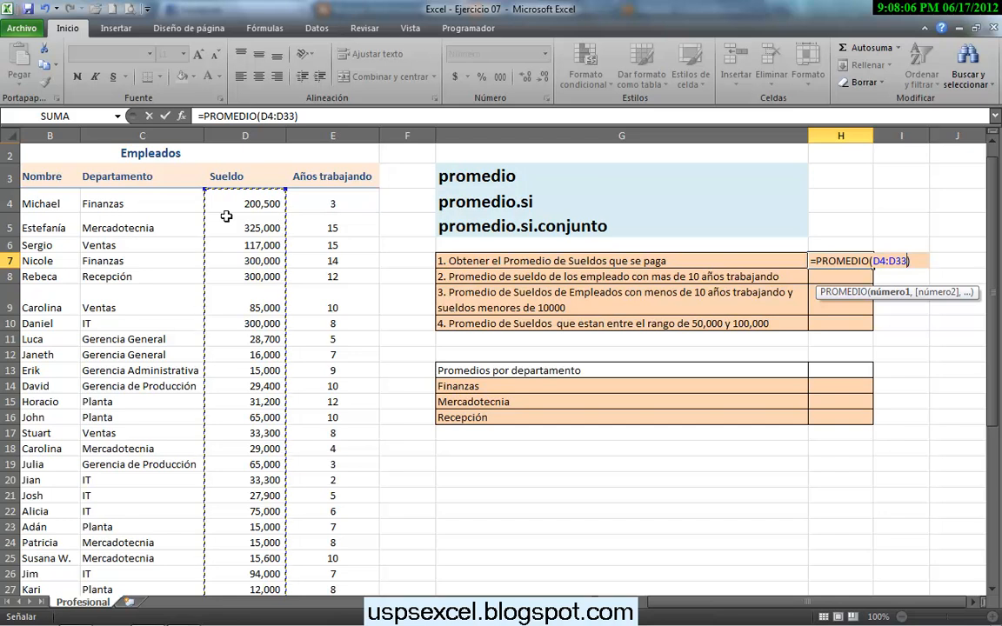
{"action": "key", "text": "Return"}
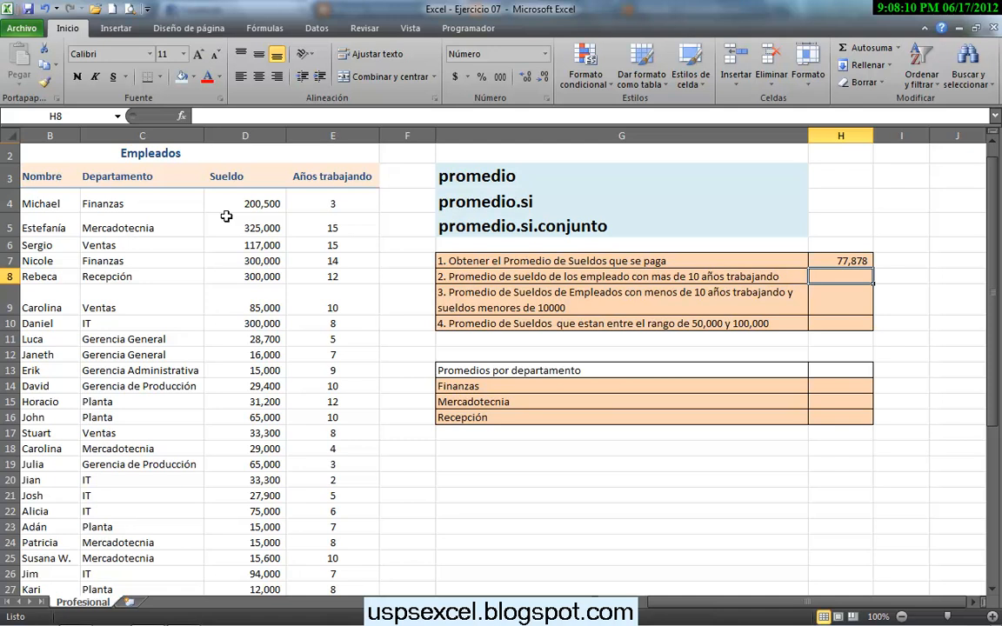
Step: Compare the average of the selected salaries D4:D33 with the formula result in H7
{"action": "left_click_drag", "start_coordinate": [246, 204], "coordinate": [265, 575]}
{"action": "scroll", "coordinate": [704, 347], "scroll_direction": "up", "scroll_amount": 2}
{"action": "scroll", "coordinate": [709, 357], "scroll_direction": "down", "scroll_amount": 4}
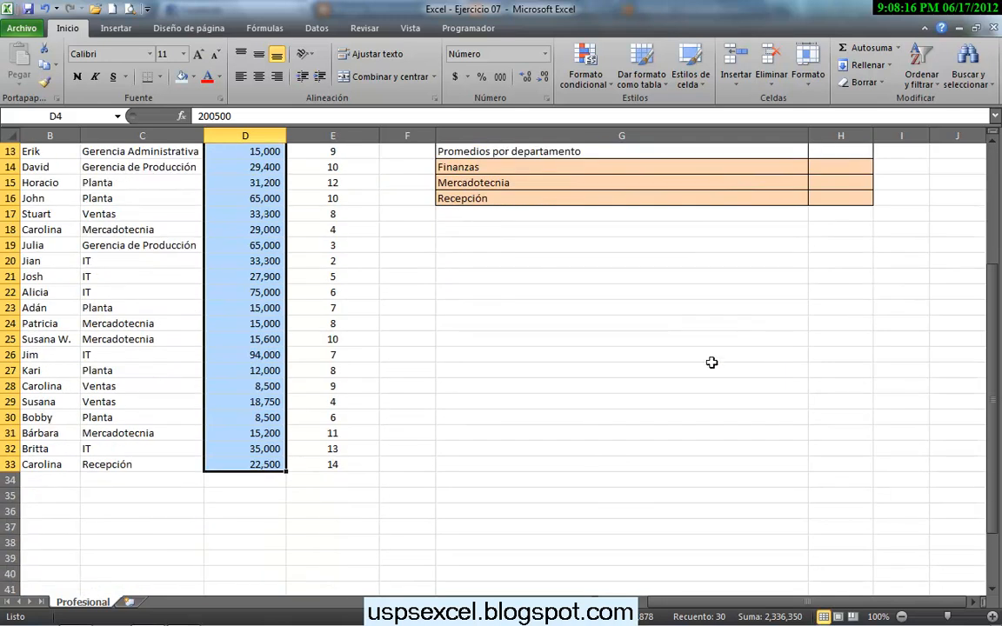
{"action": "scroll", "coordinate": [628, 414], "scroll_direction": "up", "scroll_amount": 4}
{"action": "scroll", "coordinate": [630, 416], "scroll_direction": "down", "scroll_amount": 2}
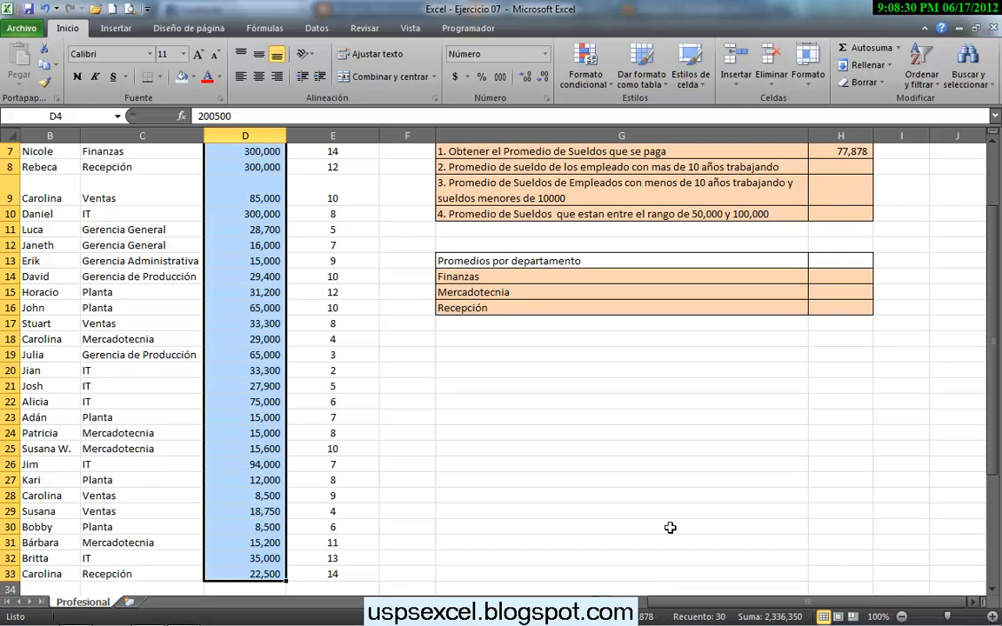
{"action": "scroll", "coordinate": [673, 496], "scroll_direction": "up", "scroll_amount": 2}
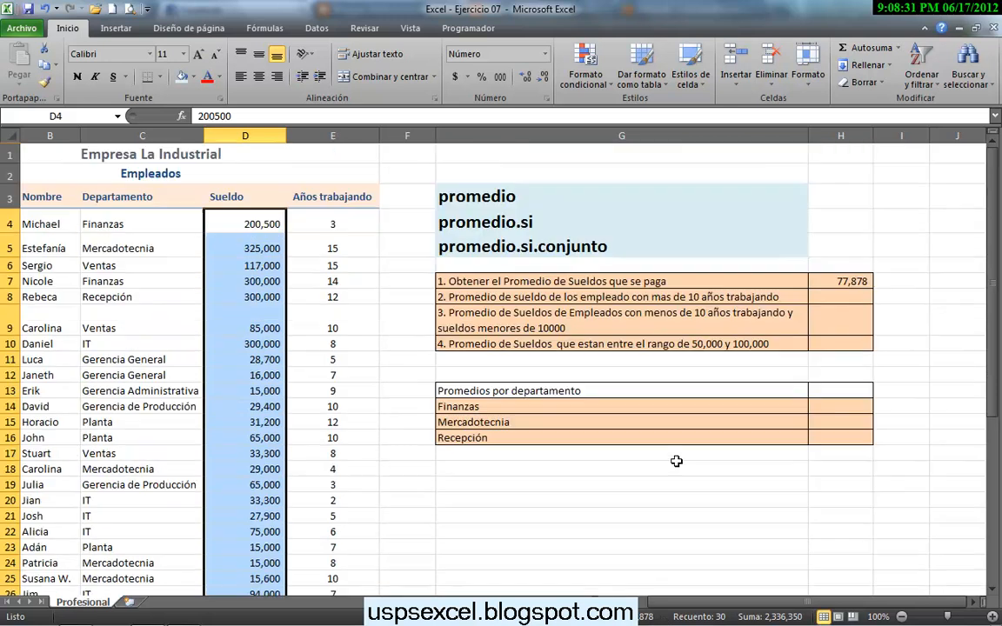
{"action": "left_click", "coordinate": [848, 281]}
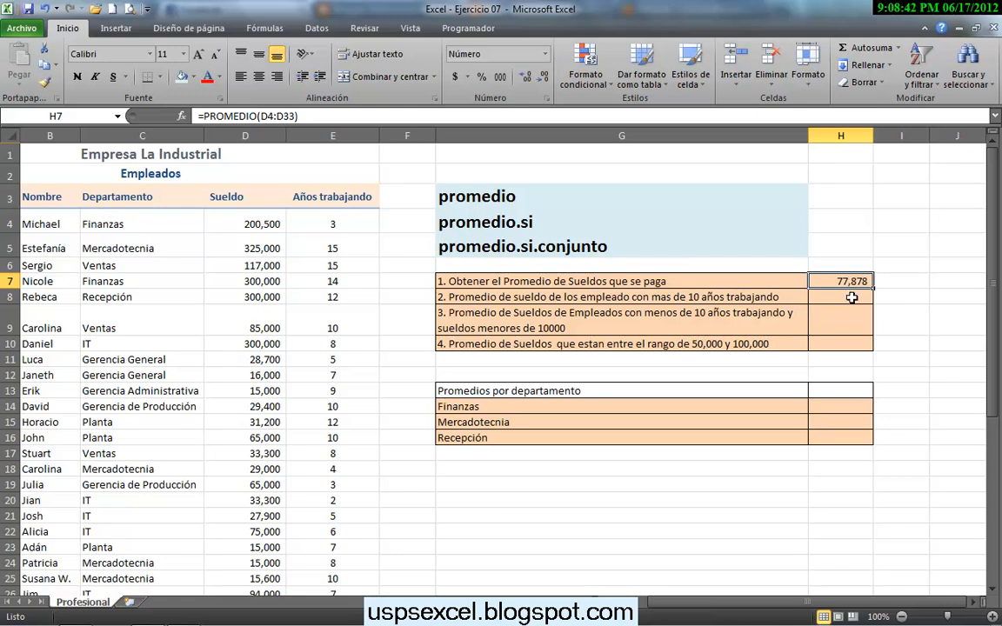
Step: Insert the PROMEDIO.SI function from the Estadísticas category into H8
{"action": "left_click", "coordinate": [851, 297]}
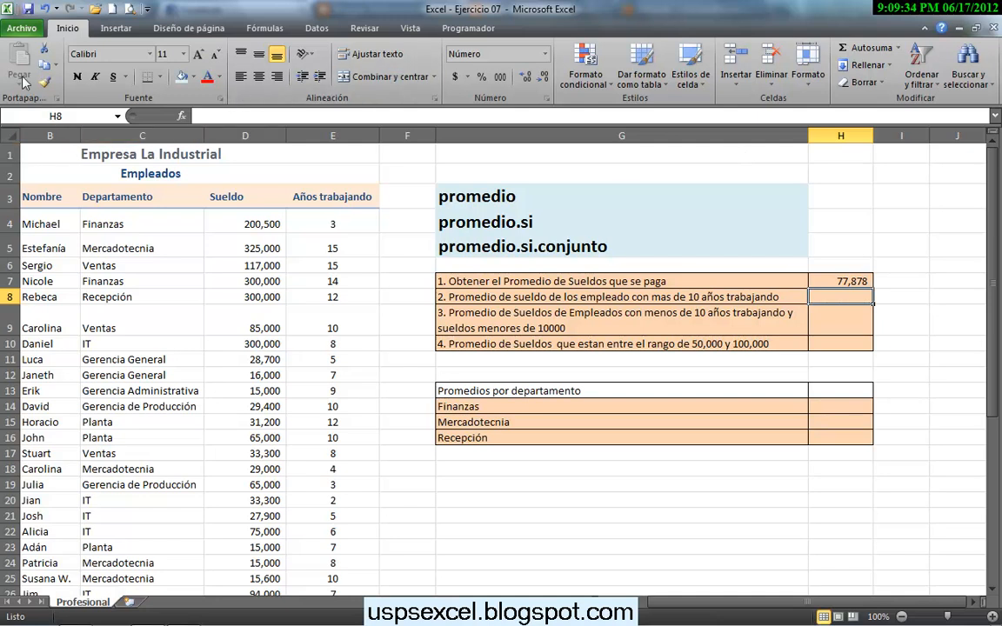
{"action": "left_click", "coordinate": [183, 116]}
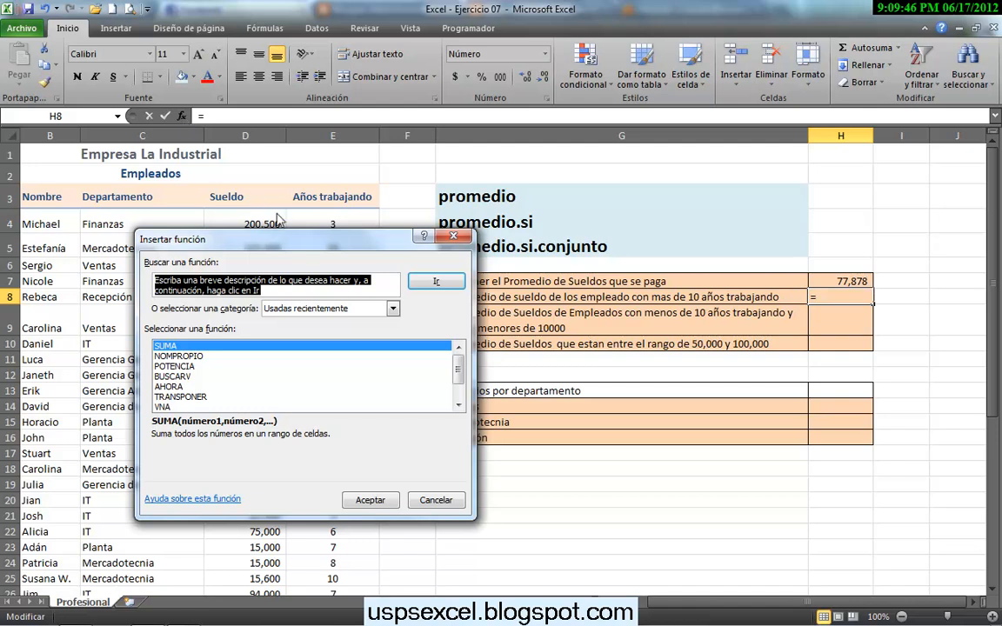
{"action": "left_click_drag", "start_coordinate": [302, 248], "coordinate": [571, 290]}
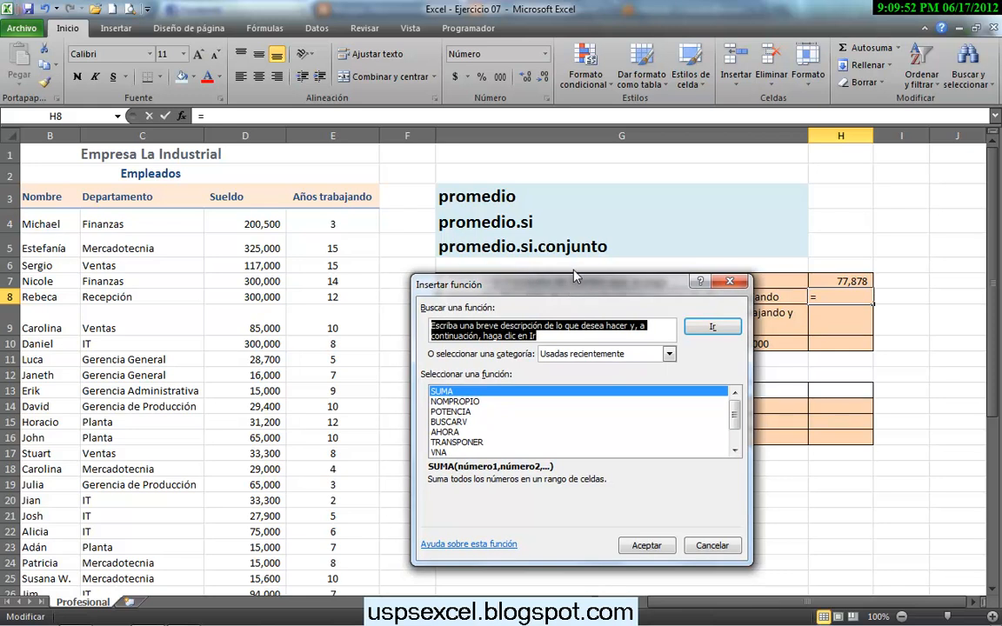
{"action": "left_click", "coordinate": [671, 356]}
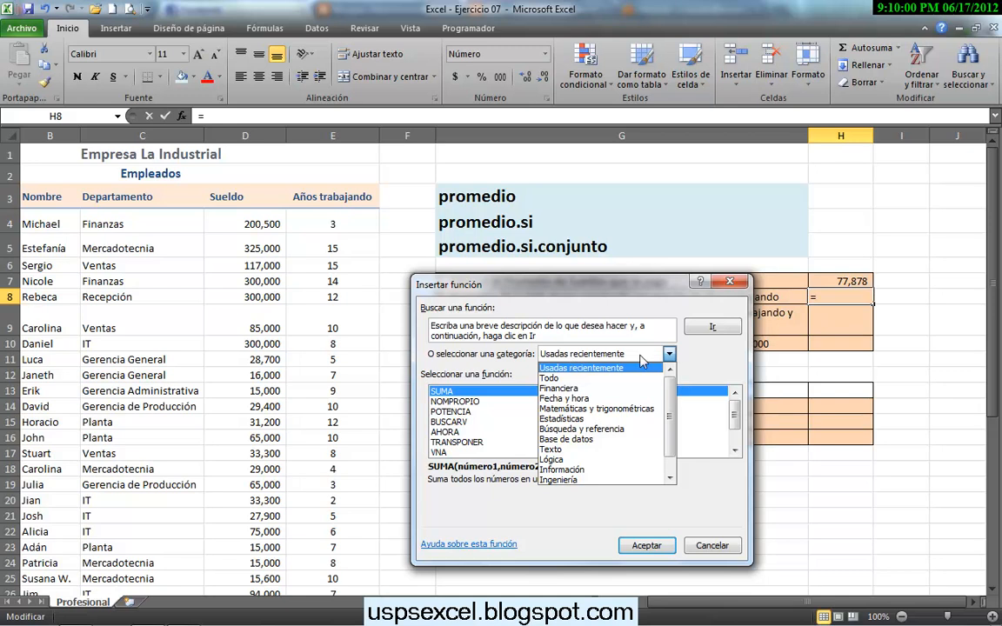
{"action": "left_click", "coordinate": [600, 421]}
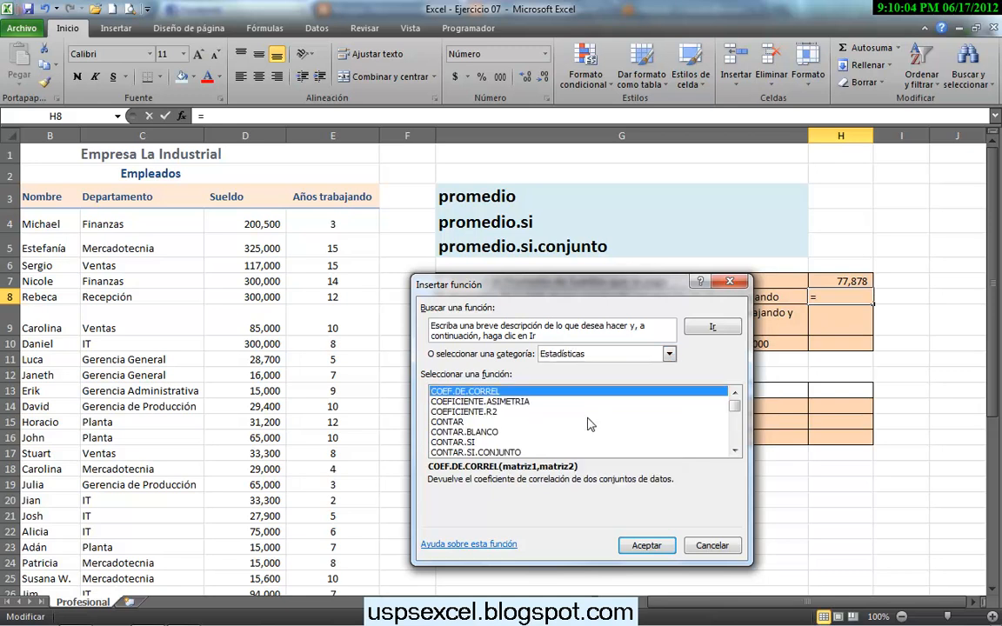
{"action": "scroll", "coordinate": [735, 446], "scroll_direction": "down", "scroll_amount": 10}
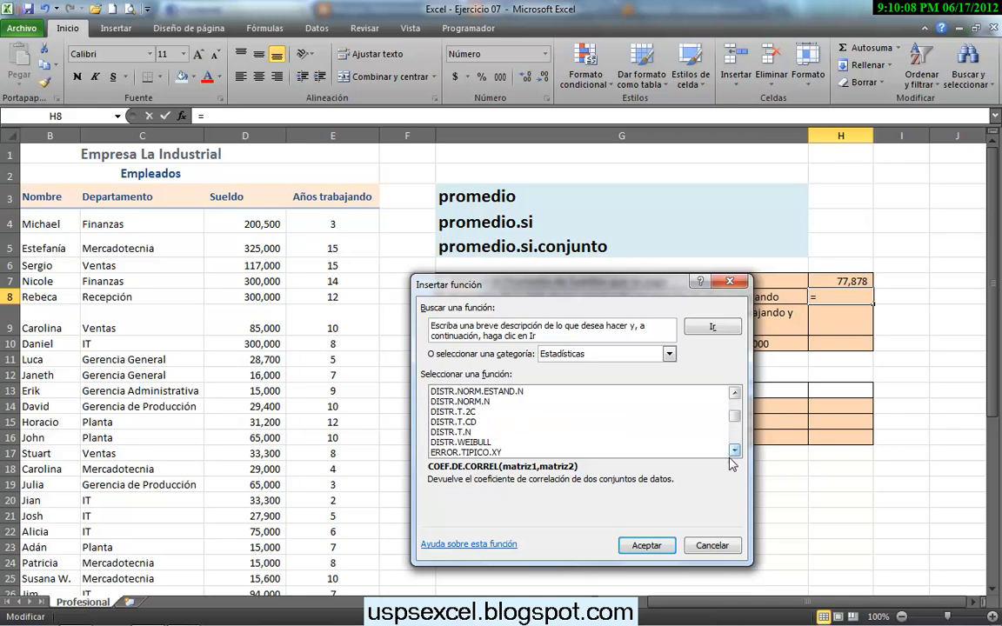
{"action": "left_click_drag", "start_coordinate": [737, 426], "coordinate": [738, 444]}
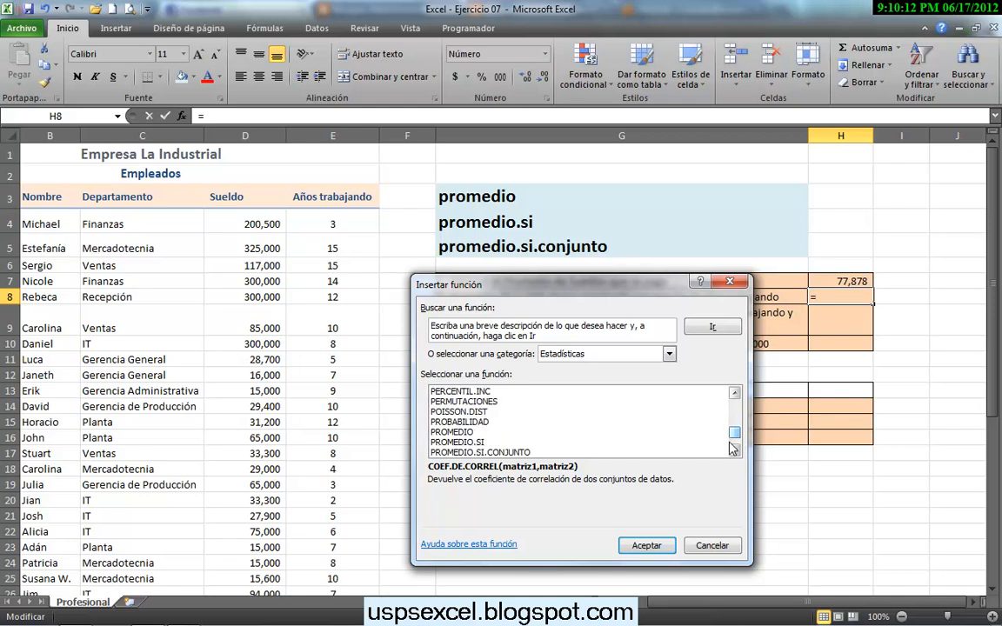
{"action": "left_click", "coordinate": [464, 444]}
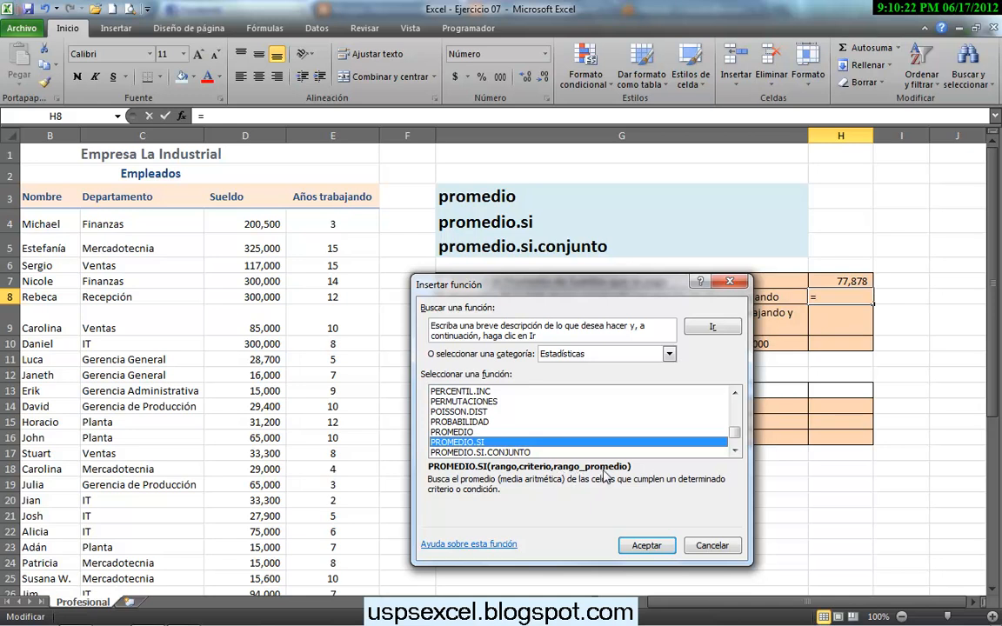
{"action": "left_click", "coordinate": [648, 546]}
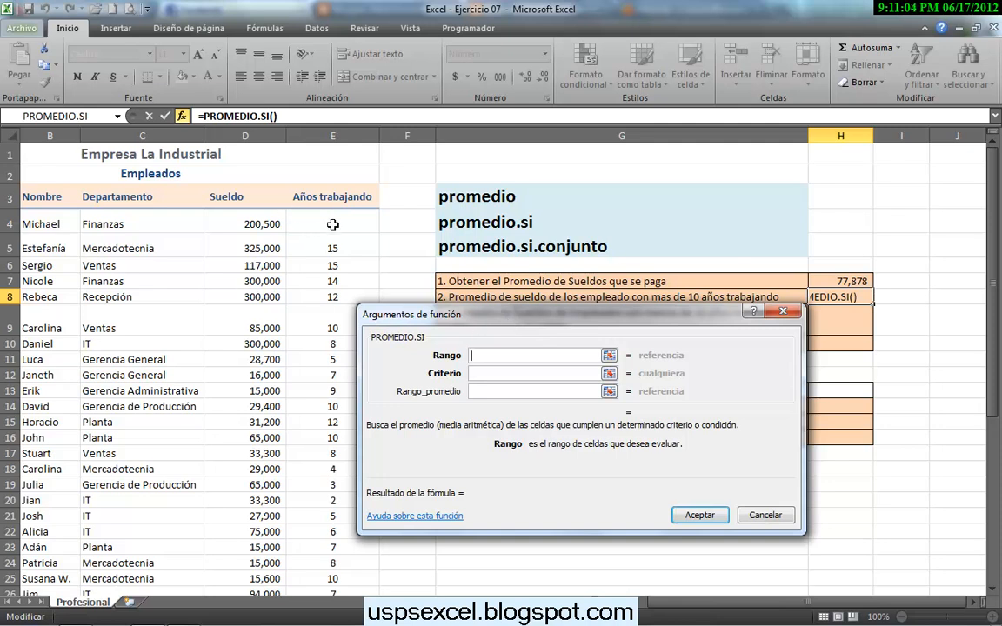
Step: Set the PROMEDIO.SI range to the years worked, E4:E33, and begin the criterion with an opening quotation mark
{"action": "left_click_drag", "start_coordinate": [332, 223], "coordinate": [363, 566]}
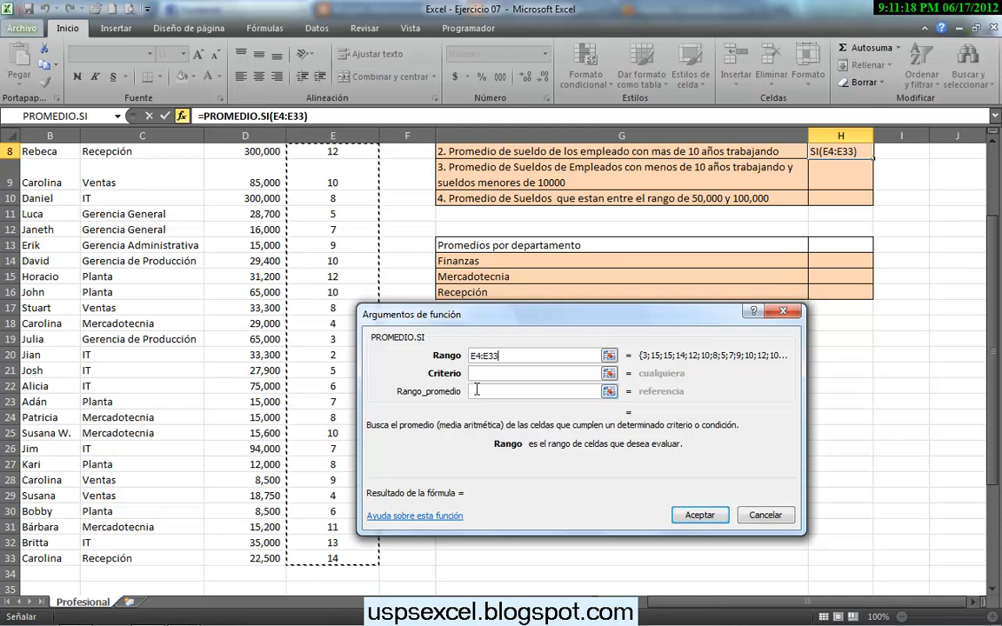
{"action": "left_click", "coordinate": [541, 374]}
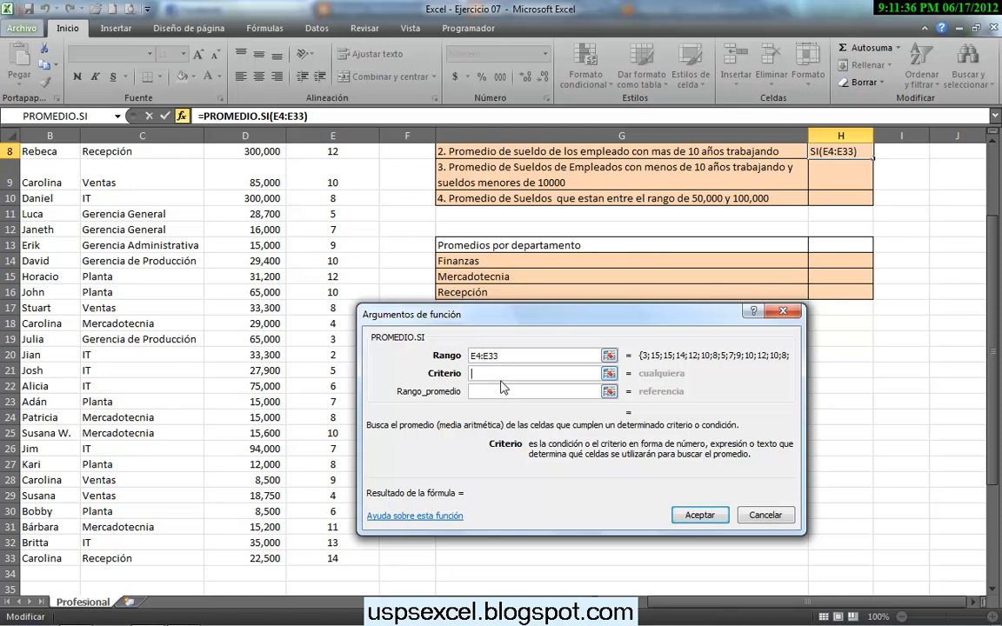
{"action": "type", "text": "\""}
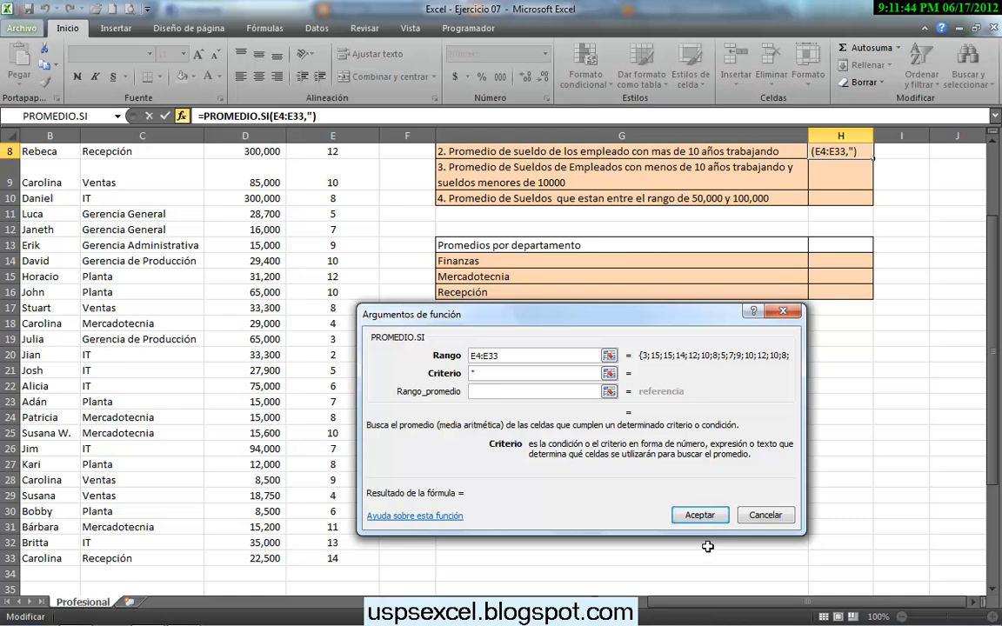
{"action": "type", "text": ":"}
{"action": "key", "text": "BackSpace"}
Step: Switch the keyboard language to Inglés (Estados Unidos) and add a greater-than sign to the criterion
{"action": "mouse_move", "coordinate": [695, 615]}
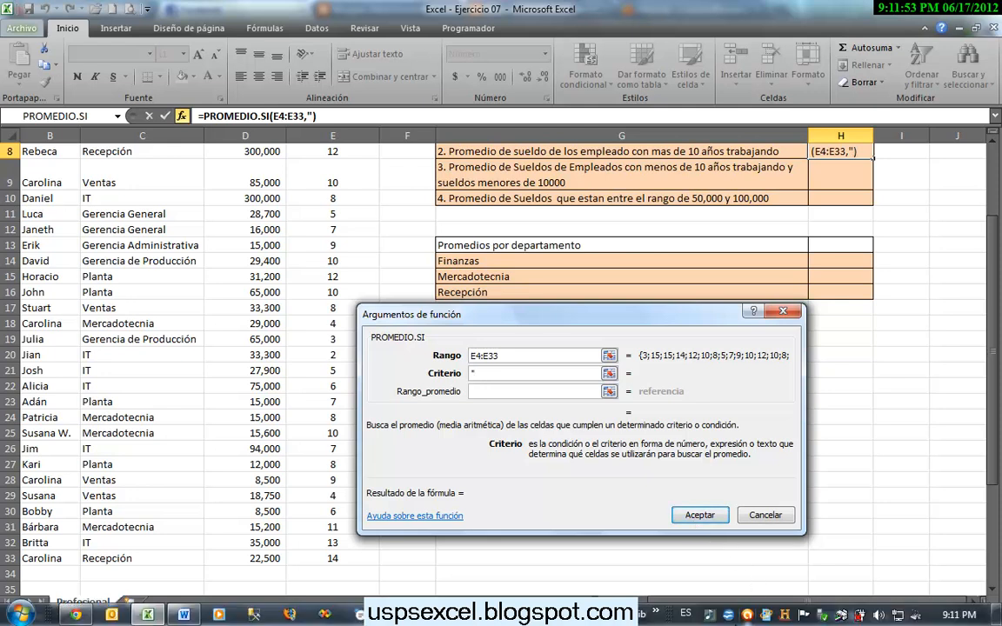
{"action": "left_click", "coordinate": [686, 615]}
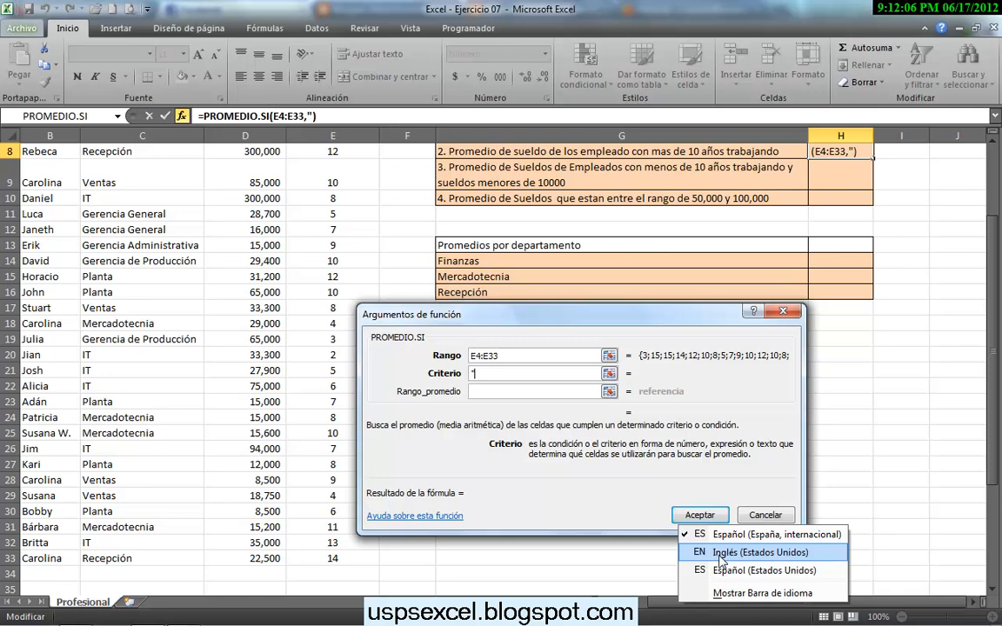
{"action": "left_click", "coordinate": [721, 555]}
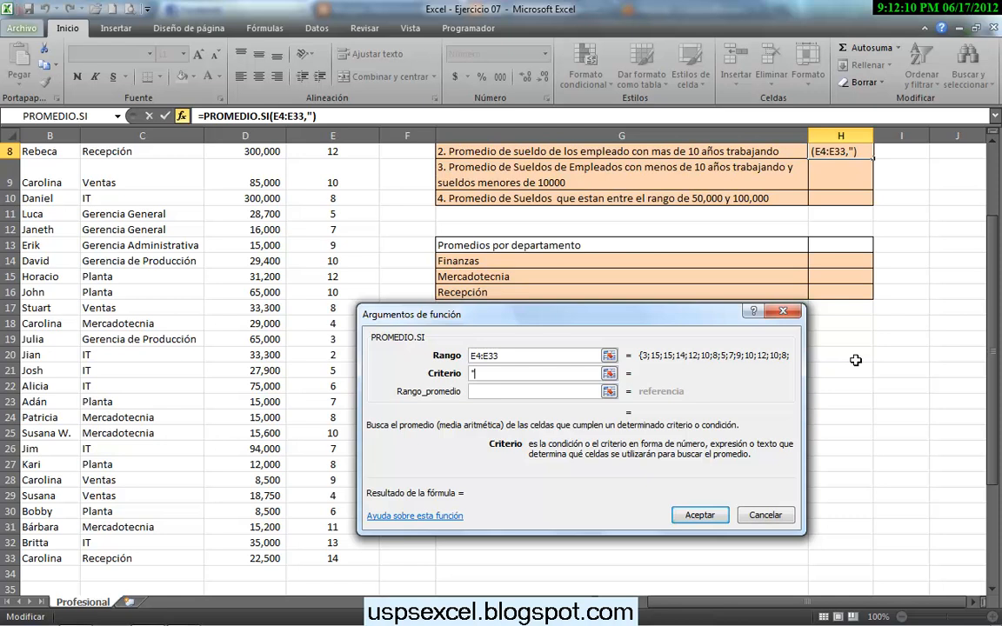
{"action": "type", "text": ">"}
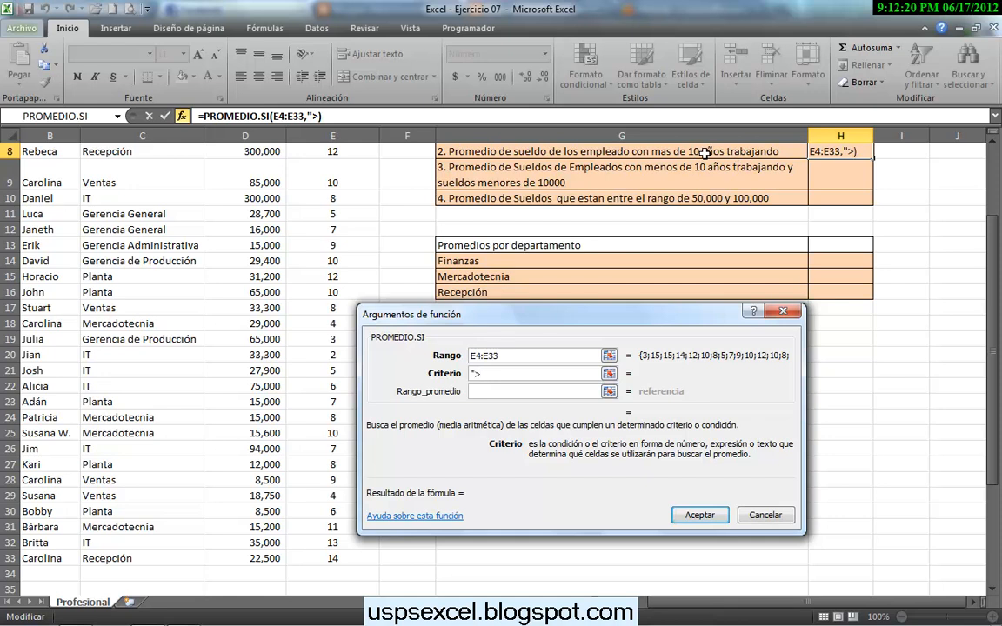
{"action": "left_click_drag", "start_coordinate": [703, 178], "coordinate": [708, 147]}
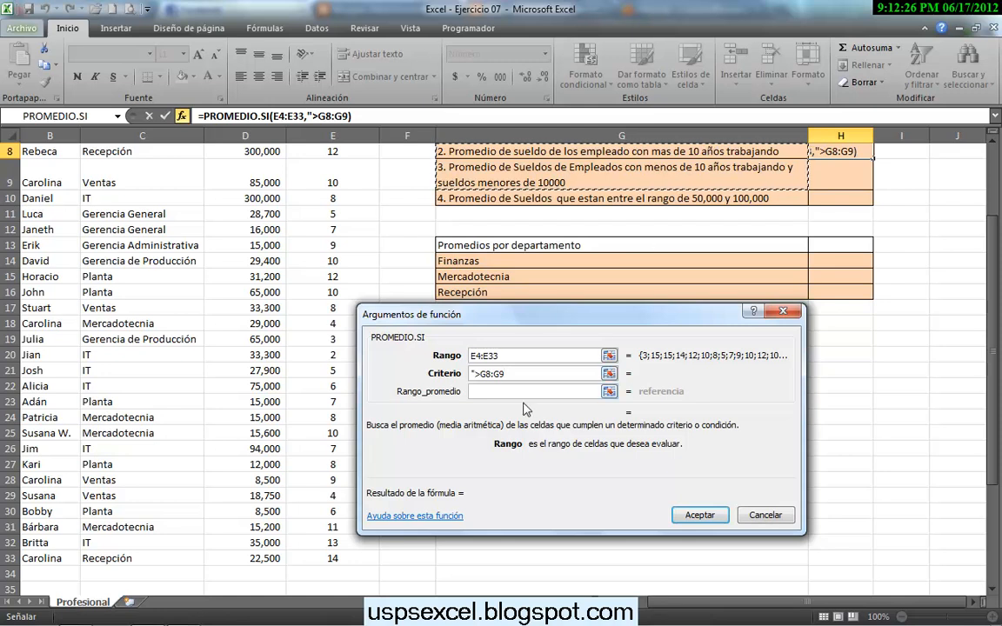
{"action": "key", "text": "BackSpace"}
{"action": "key", "text": "BackSpace"}
{"action": "key", "text": "BackSpace"}
{"action": "key", "text": "BackSpace"}
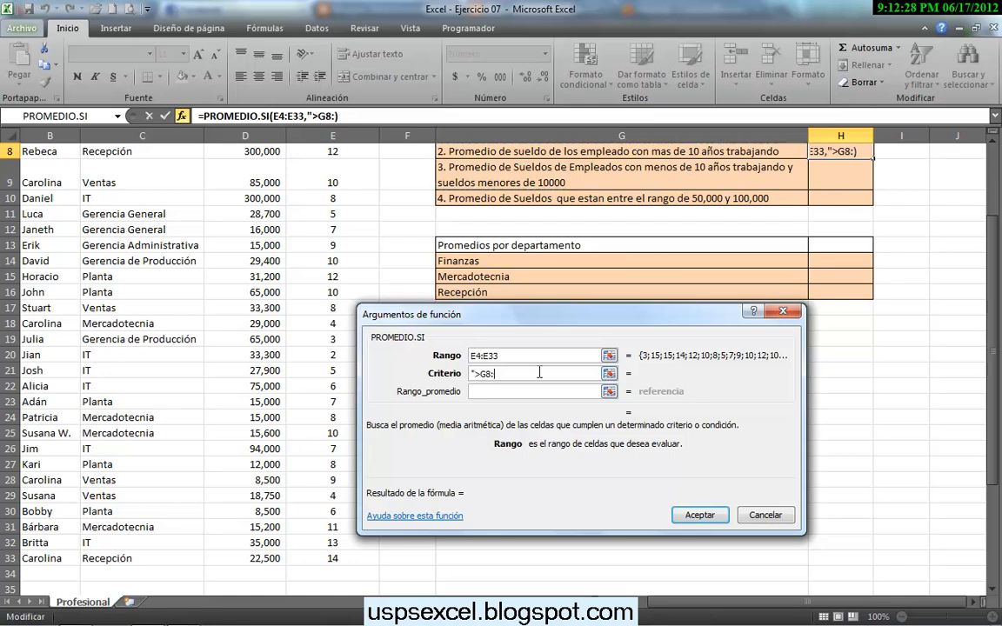
{"action": "type", "text": "8"}
{"action": "key", "text": "BackSpace"}
{"action": "key", "text": "BackSpace"}
Step: Complete the PROMEDIO.SI criterion so that it reads ">10" with its closing quotation mark
{"action": "type", "text": "10"}
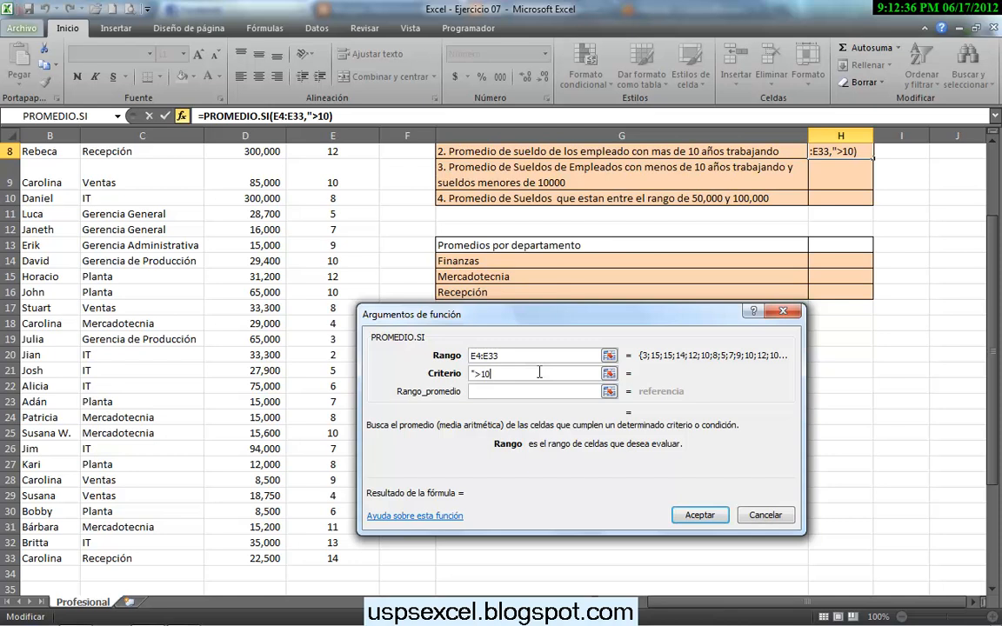
{"action": "type", "text": "@"}
{"action": "key", "text": "BackSpace"}
{"action": "type", "text": "\""}
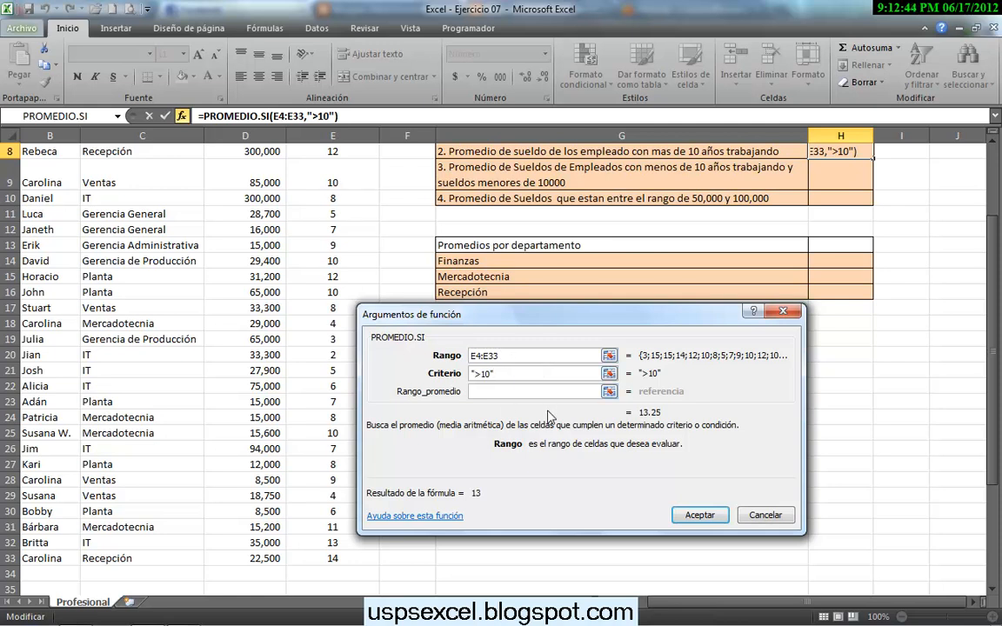
Step: Set the PROMEDIO.SI average range to the salaries D4:D33 and accept the formula in H8
{"action": "scroll", "coordinate": [343, 196], "scroll_direction": "up", "scroll_amount": 3}
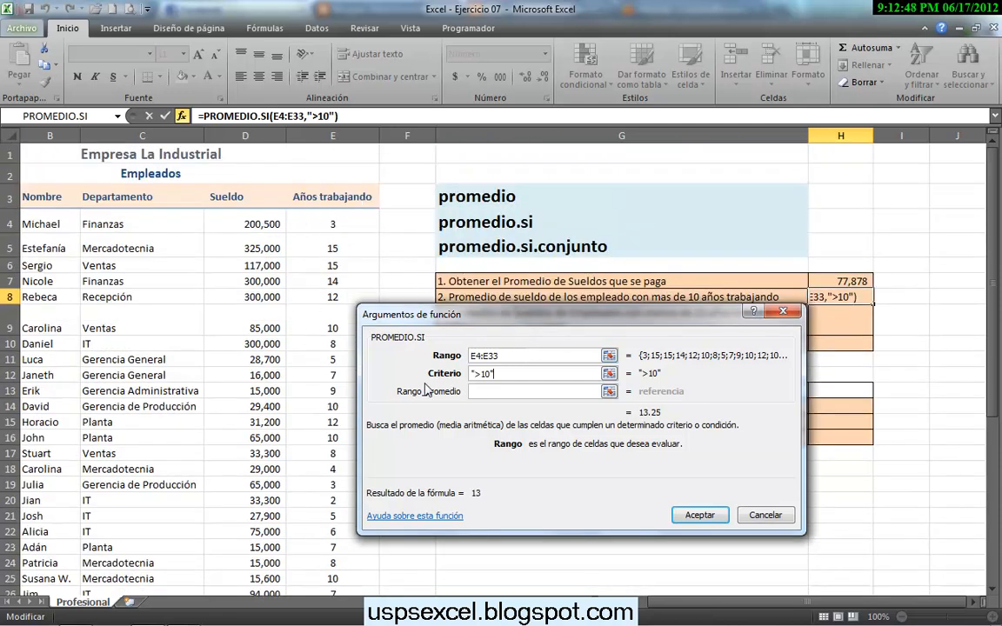
{"action": "scroll", "coordinate": [492, 355], "scroll_direction": "down", "scroll_amount": 1}
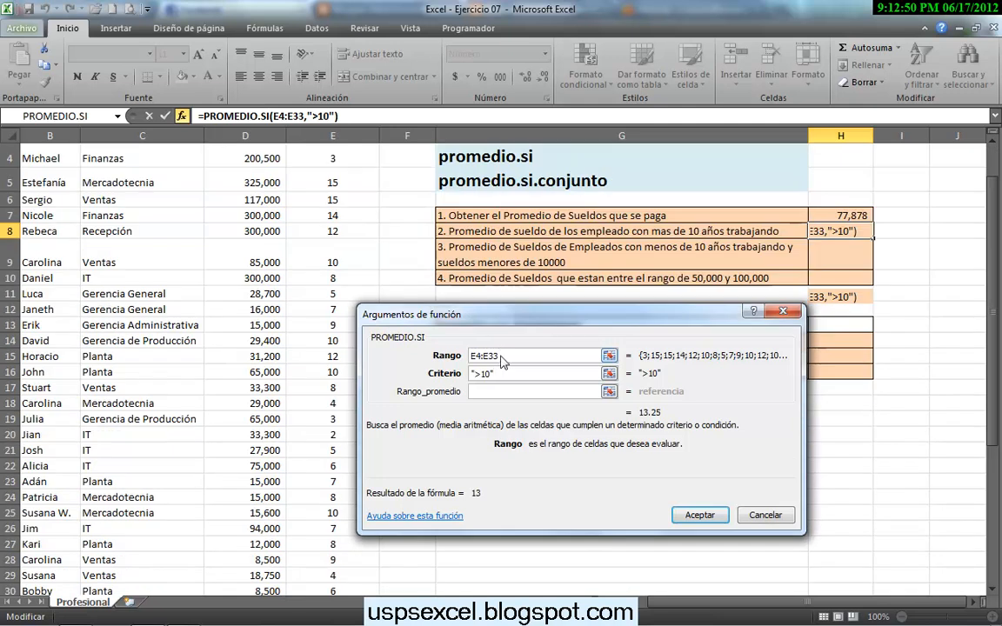
{"action": "left_click_drag", "start_coordinate": [491, 354], "coordinate": [463, 360]}
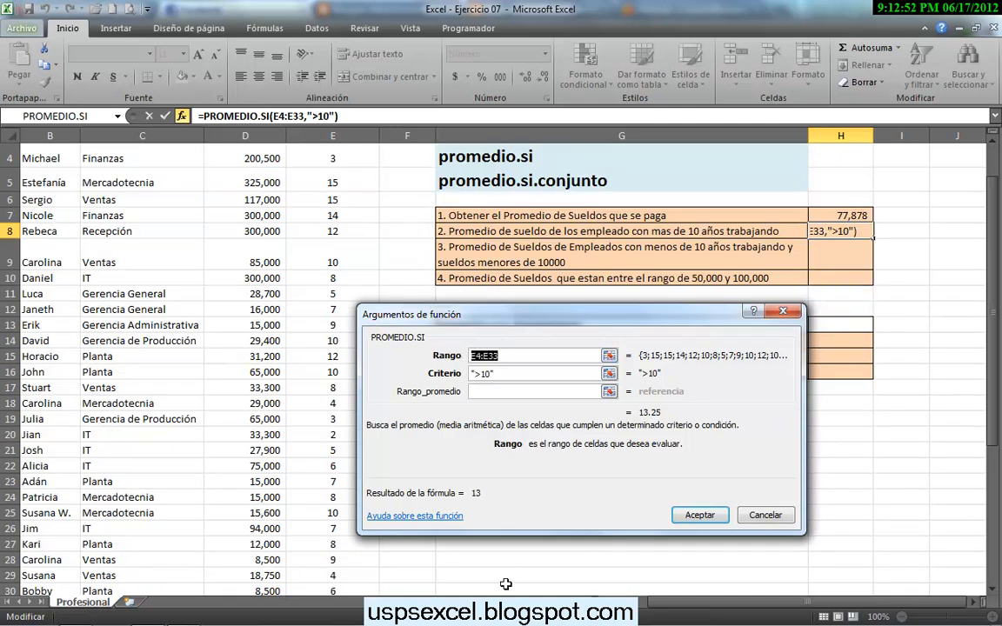
{"action": "left_click", "coordinate": [513, 376]}
{"action": "left_click_drag", "start_coordinate": [514, 376], "coordinate": [461, 334]}
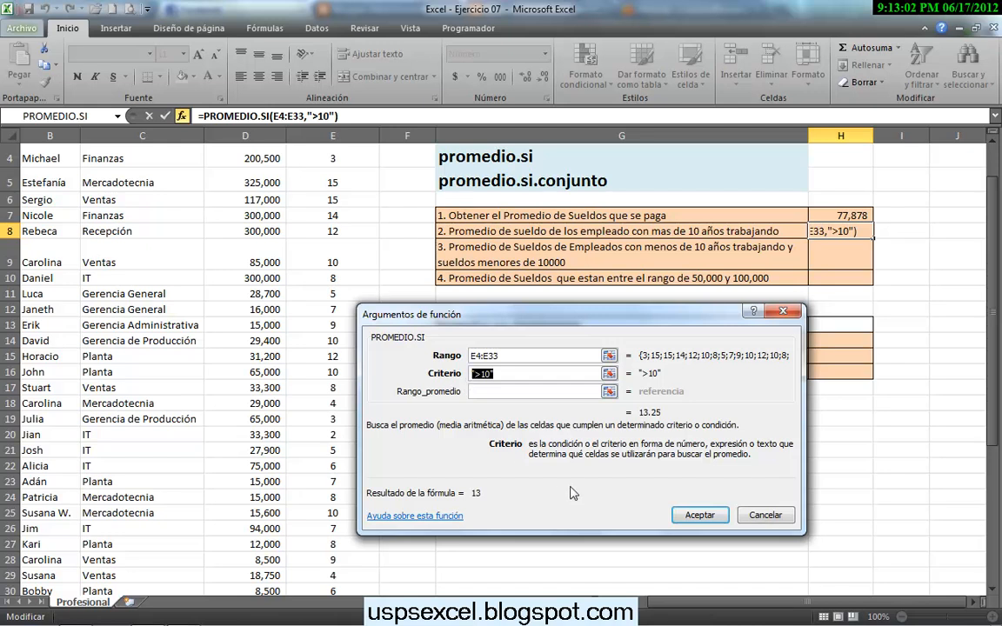
{"action": "left_click", "coordinate": [524, 391]}
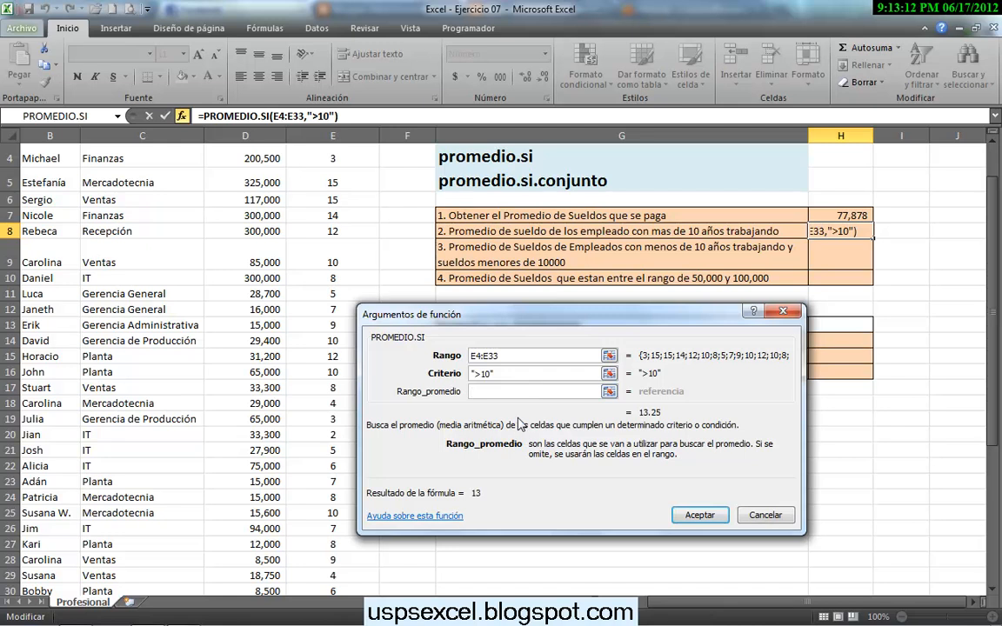
{"action": "scroll", "coordinate": [519, 422], "scroll_direction": "up", "scroll_amount": 1}
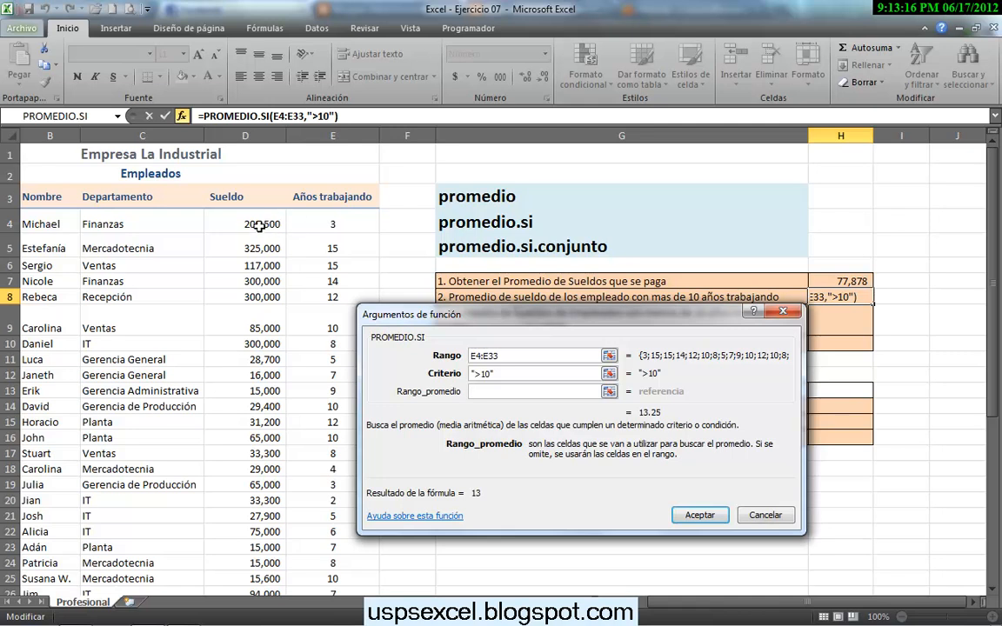
{"action": "left_click_drag", "start_coordinate": [251, 223], "coordinate": [276, 559]}
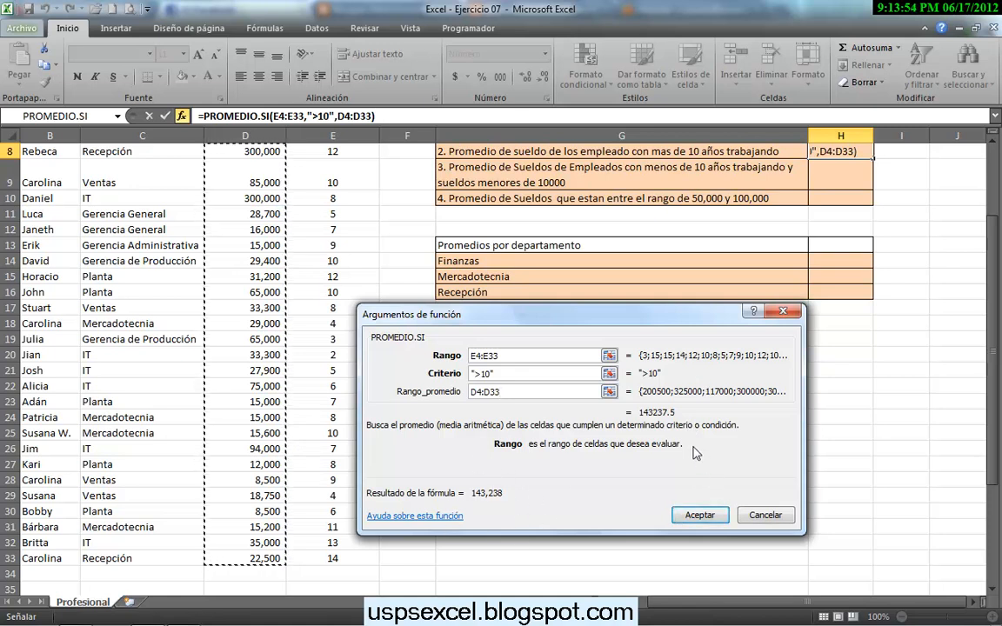
{"action": "left_click", "coordinate": [710, 522]}
Step: Check the H8 result against the average of the salaries of employees with over 10 years: D5:D8, D15 and D31:D33
{"action": "scroll", "coordinate": [880, 286], "scroll_direction": "up", "scroll_amount": 2}
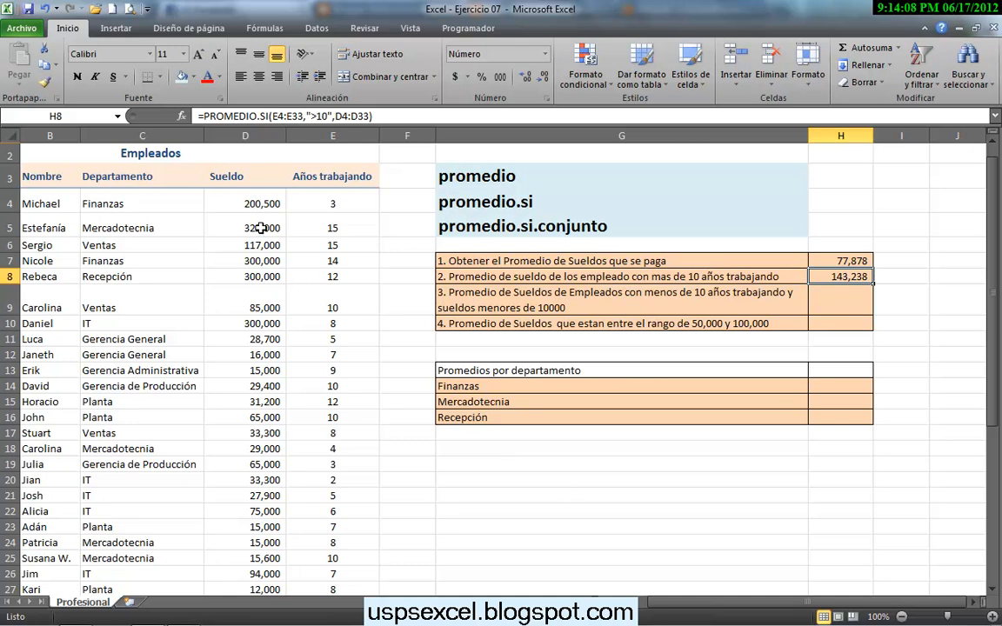
{"action": "left_click_drag", "start_coordinate": [312, 228], "coordinate": [315, 290]}
{"action": "left_click", "coordinate": [322, 228]}
{"action": "left_click_drag", "start_coordinate": [322, 228], "coordinate": [326, 273]}
{"action": "left_click_drag", "start_coordinate": [250, 225], "coordinate": [252, 277]}
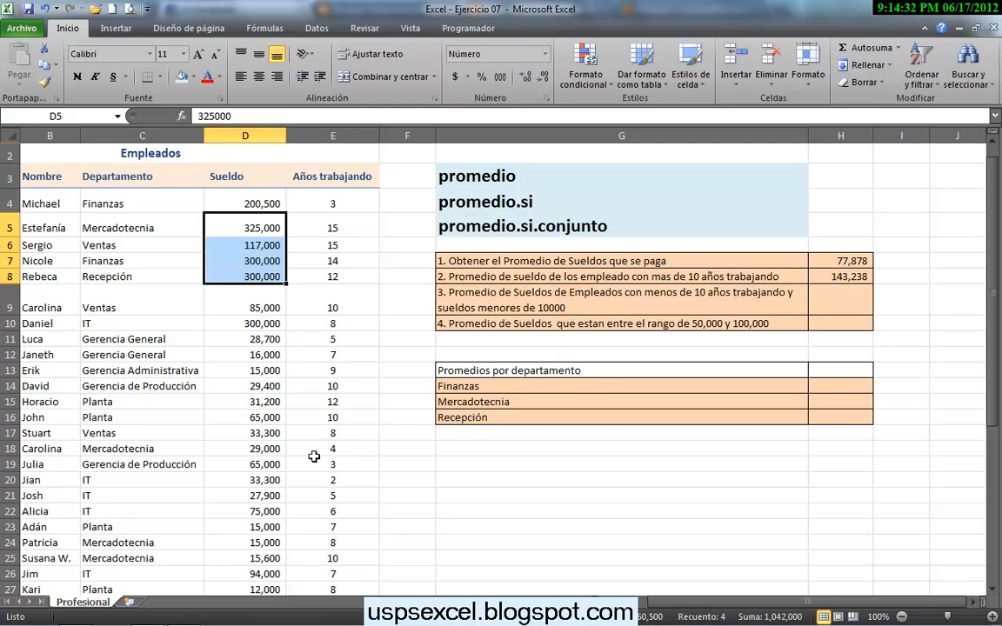
{"action": "left_click", "coordinate": [255, 404], "text": "ctrl"}
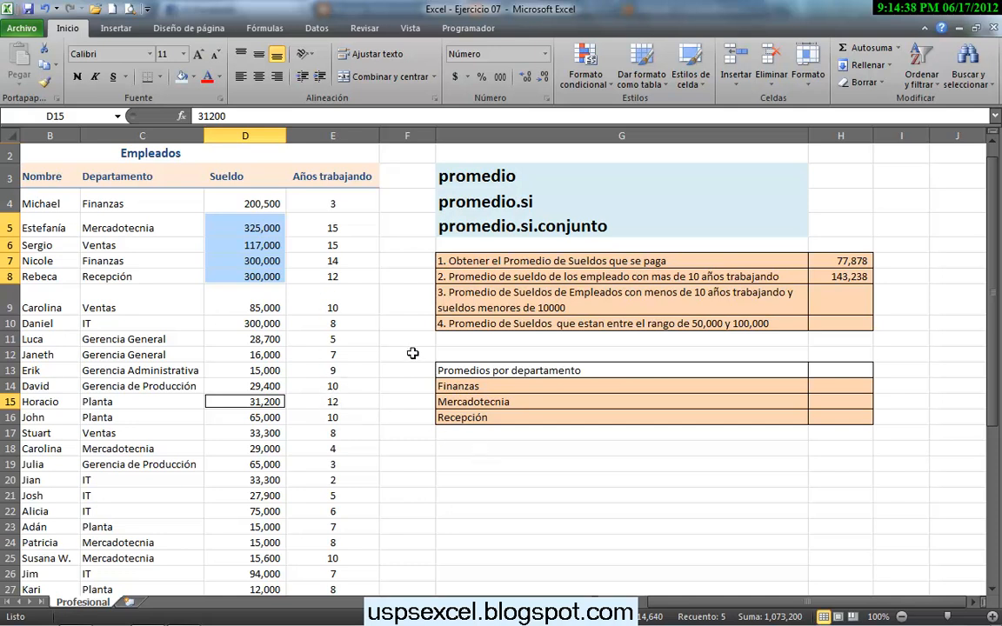
{"action": "scroll", "coordinate": [413, 353], "scroll_direction": "down", "scroll_amount": 2}
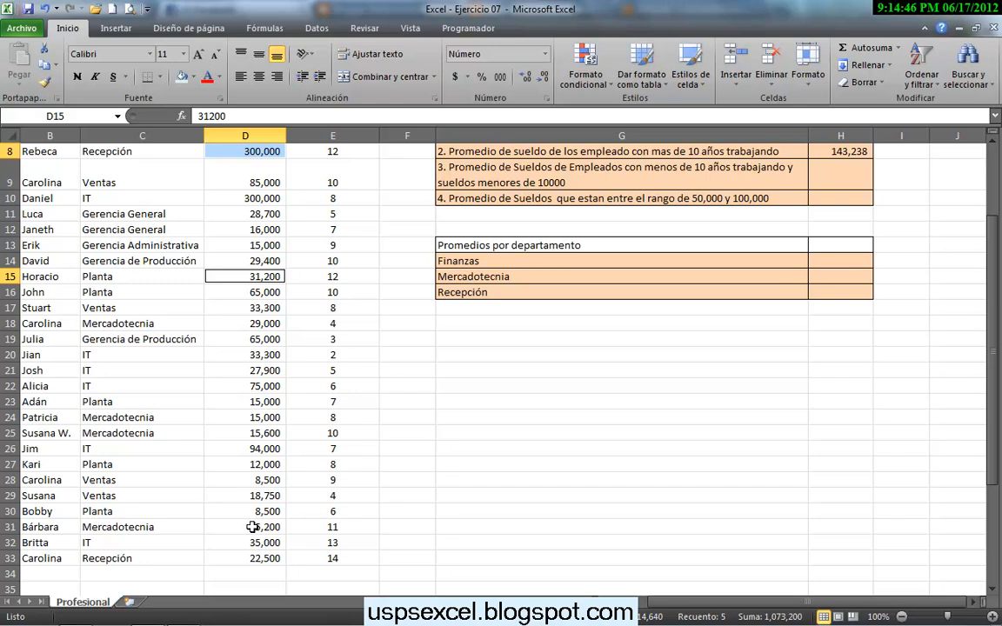
{"action": "left_click_drag", "start_coordinate": [252, 527], "coordinate": [252, 556]}
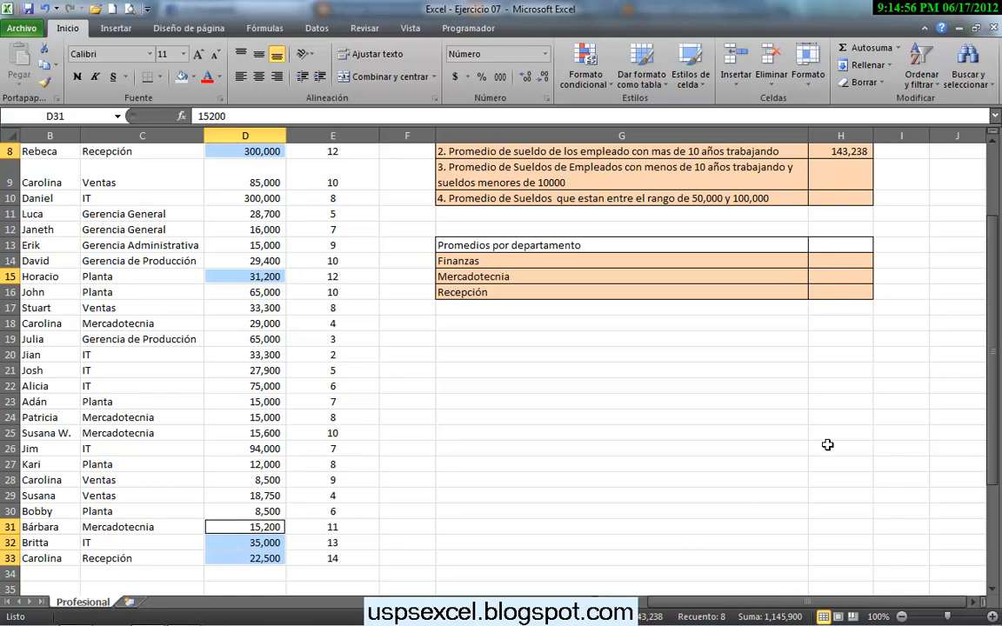
{"action": "scroll", "coordinate": [827, 445], "scroll_direction": "up", "scroll_amount": 1}
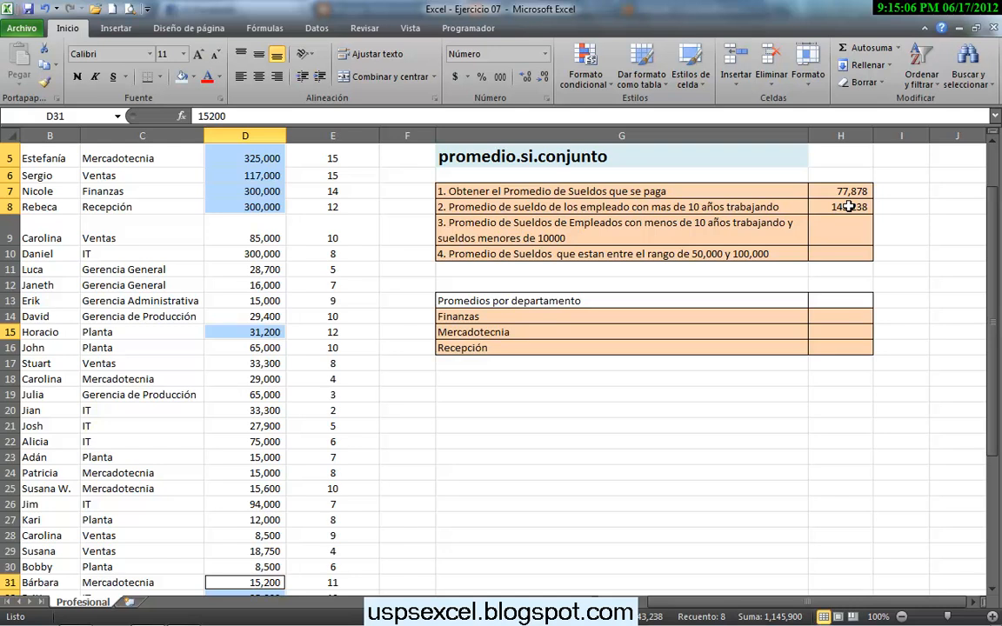
{"action": "scroll", "coordinate": [847, 206], "scroll_direction": "up", "scroll_amount": 1}
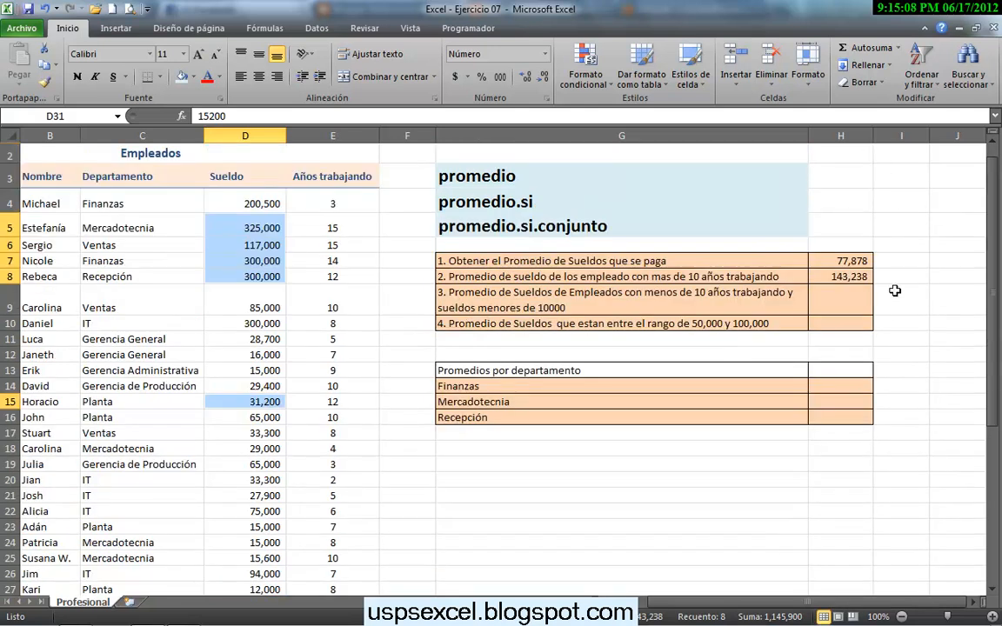
{"action": "left_click", "coordinate": [895, 290]}
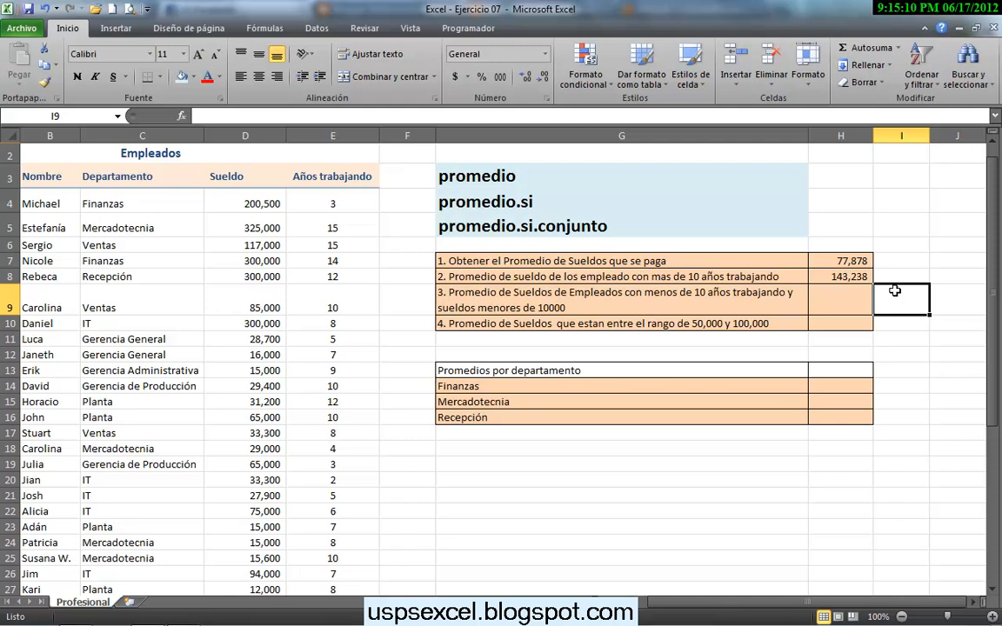
Step: Review the formula in H8 and the two conditions described in G9 on years worked and salary
{"action": "left_click", "coordinate": [859, 276]}
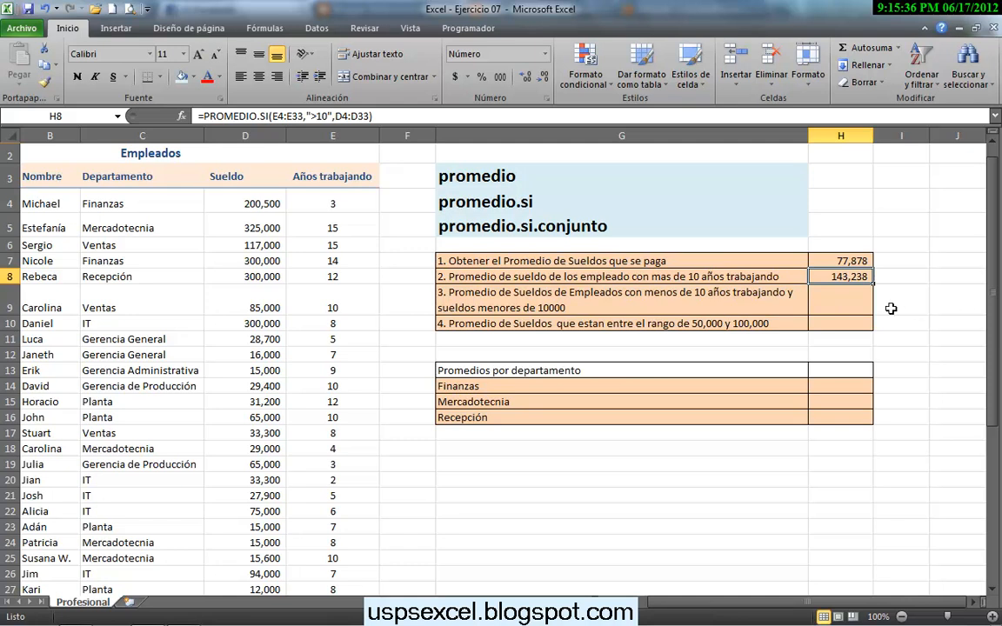
{"action": "left_click", "coordinate": [831, 298]}
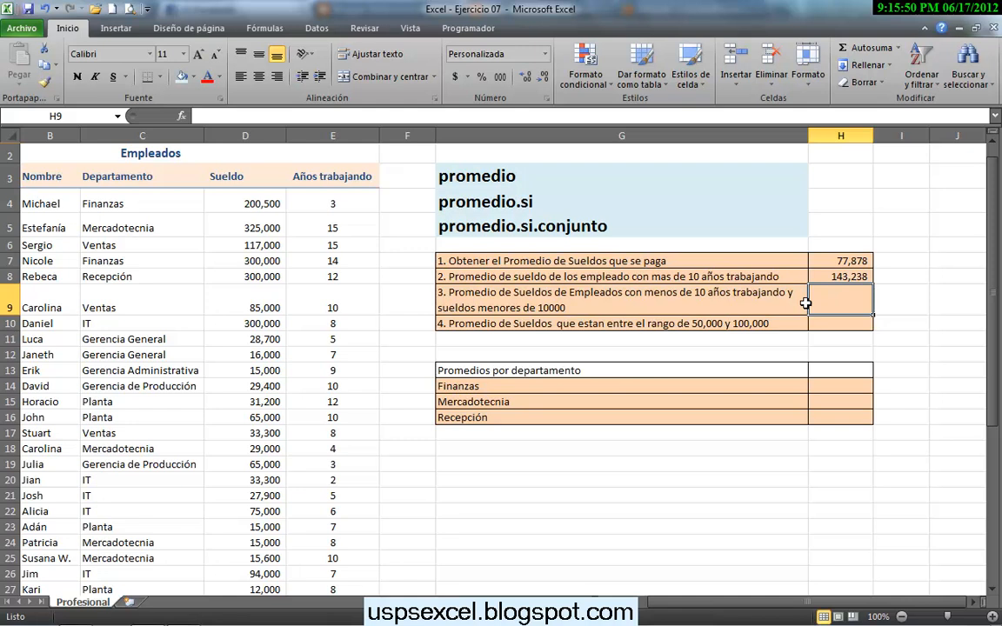
{"action": "left_click", "coordinate": [837, 276]}
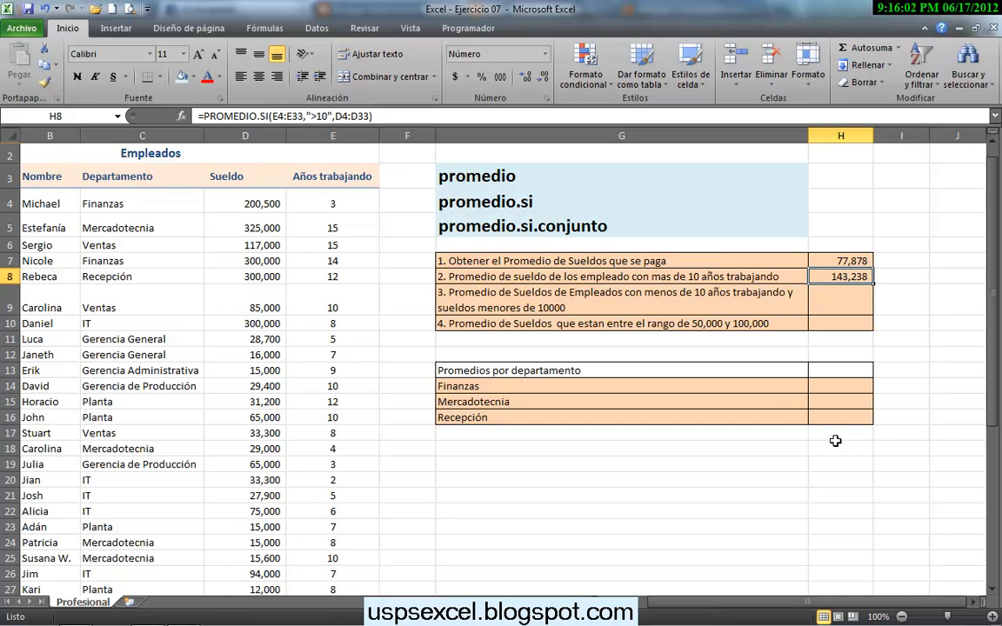
{"action": "left_click", "coordinate": [853, 300]}
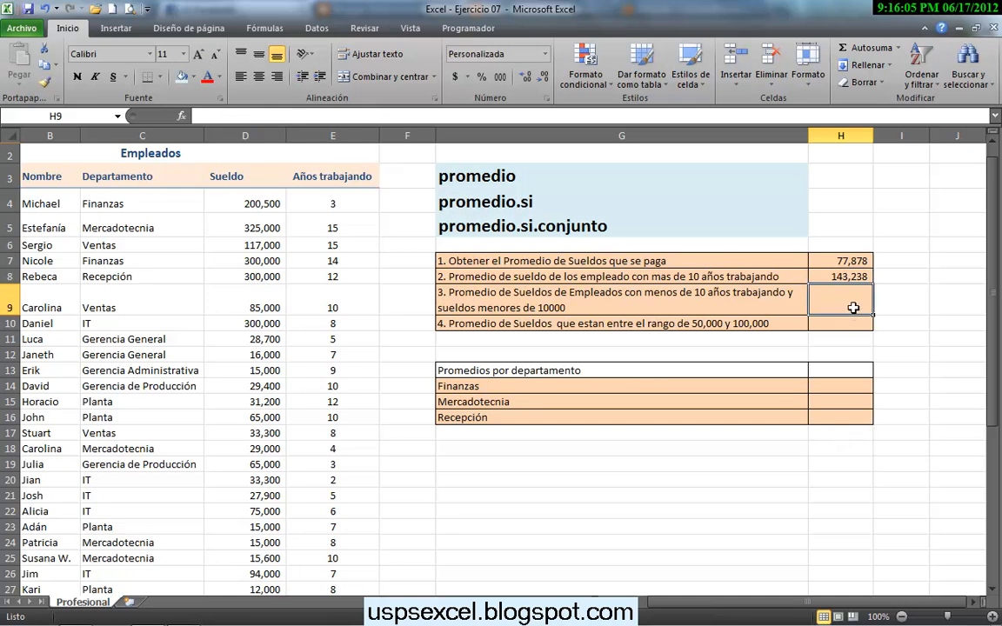
{"action": "left_click", "coordinate": [664, 294]}
{"action": "double_click", "coordinate": [653, 294]}
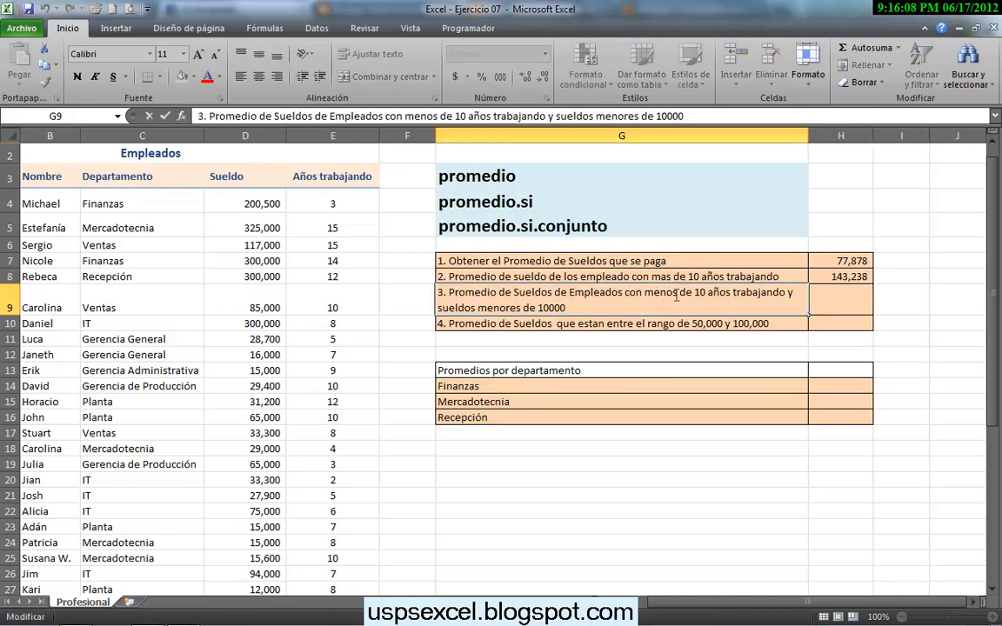
{"action": "left_click_drag", "start_coordinate": [644, 294], "coordinate": [785, 292]}
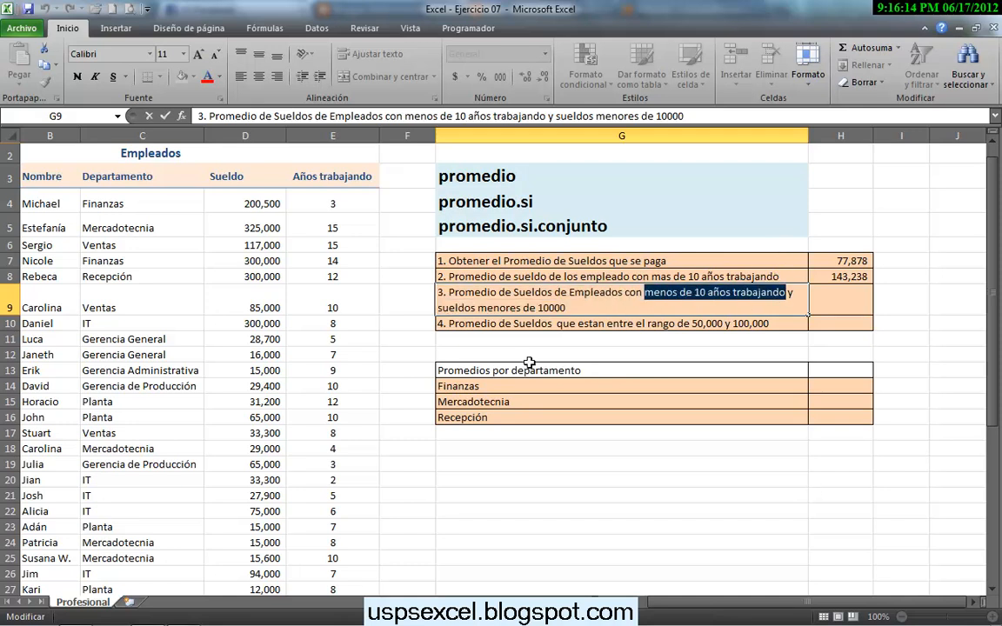
{"action": "left_click_drag", "start_coordinate": [570, 309], "coordinate": [439, 309]}
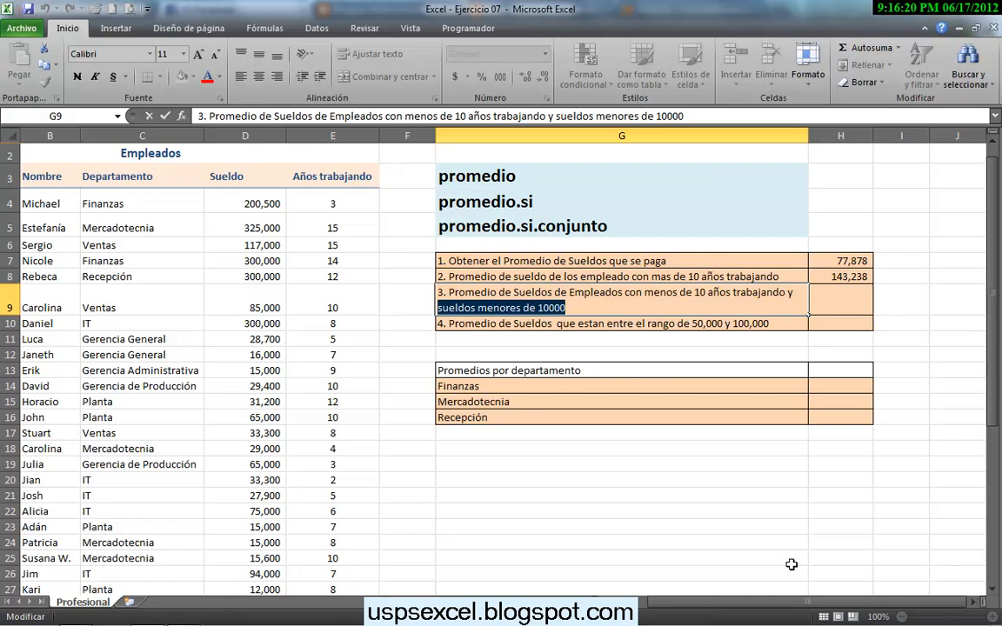
Step: Start a PROMEDIO.SI.CONJUNTO formula in H9 and open its function arguments
{"action": "left_click", "coordinate": [842, 302]}
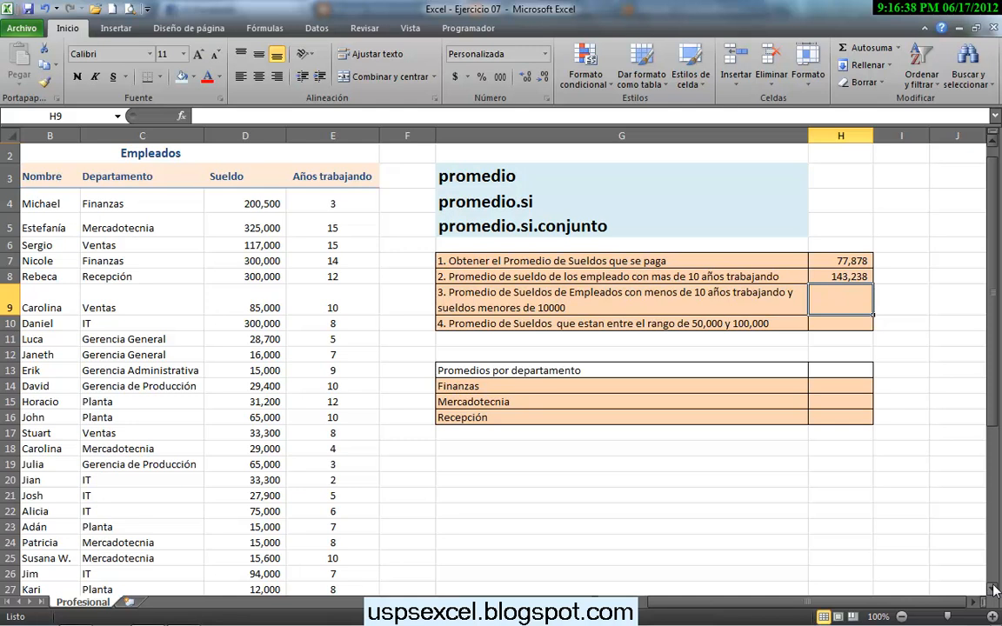
{"action": "type", "text": "]"}
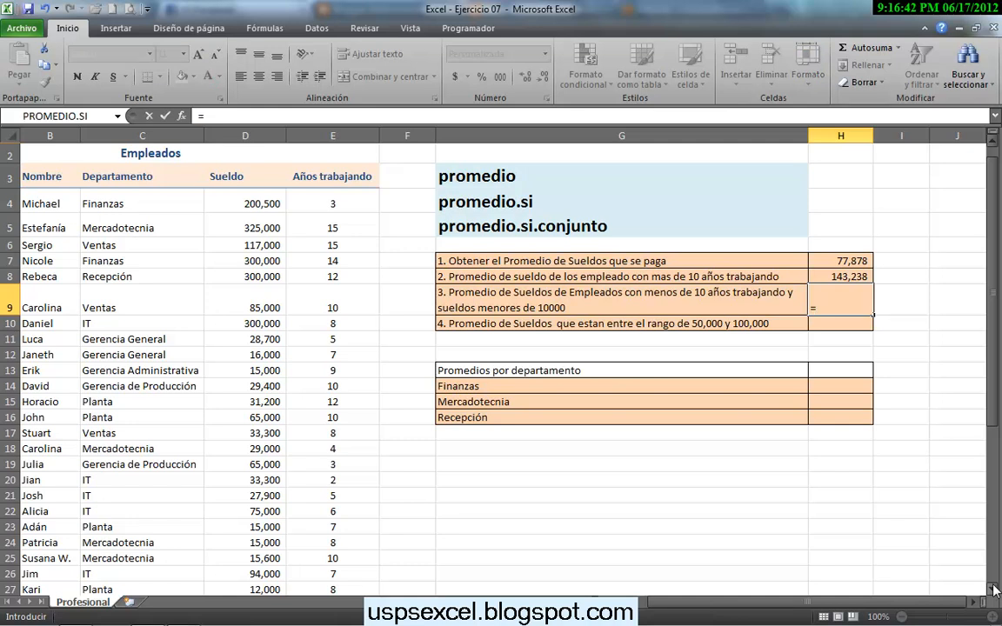
{"action": "type", "text": "promecio"}
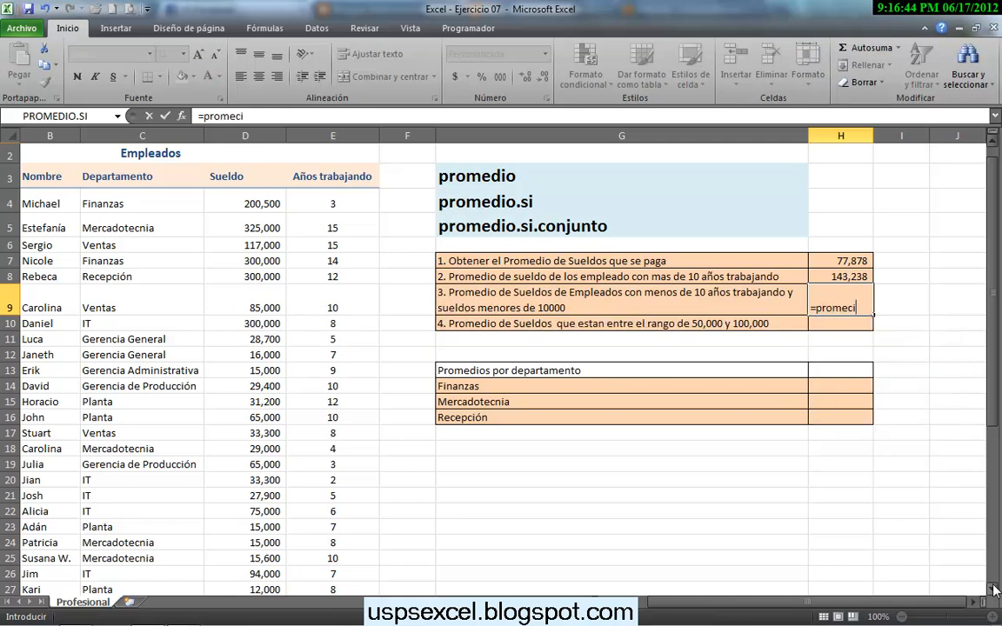
{"action": "key", "text": "BackSpace"}
{"action": "key", "text": "BackSpace"}
{"action": "key", "text": "BackSpace"}
{"action": "type", "text": "dio"}
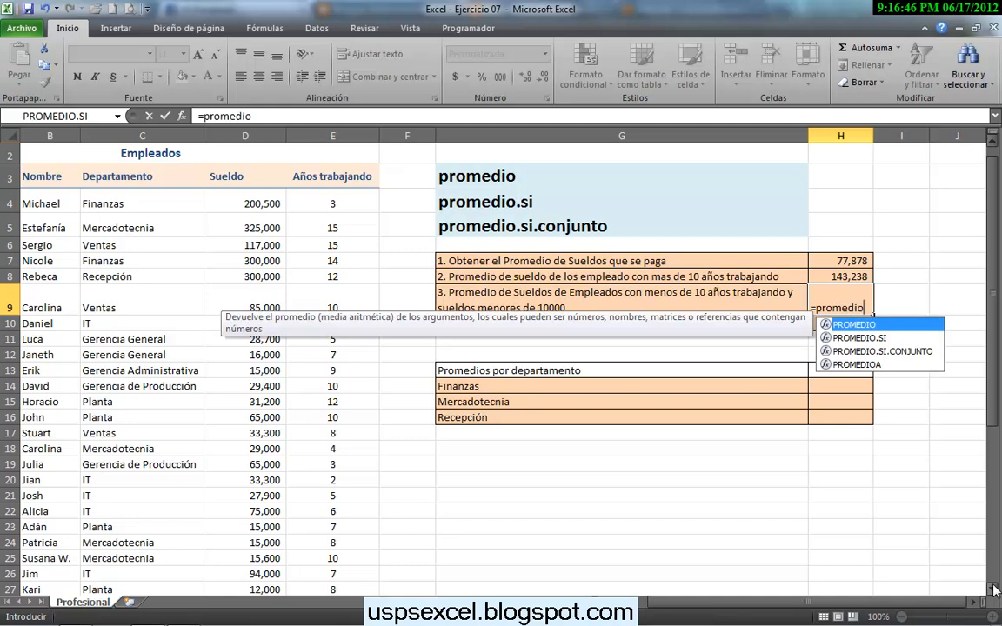
{"action": "key", "text": "Down"}
{"action": "key", "text": "Down"}
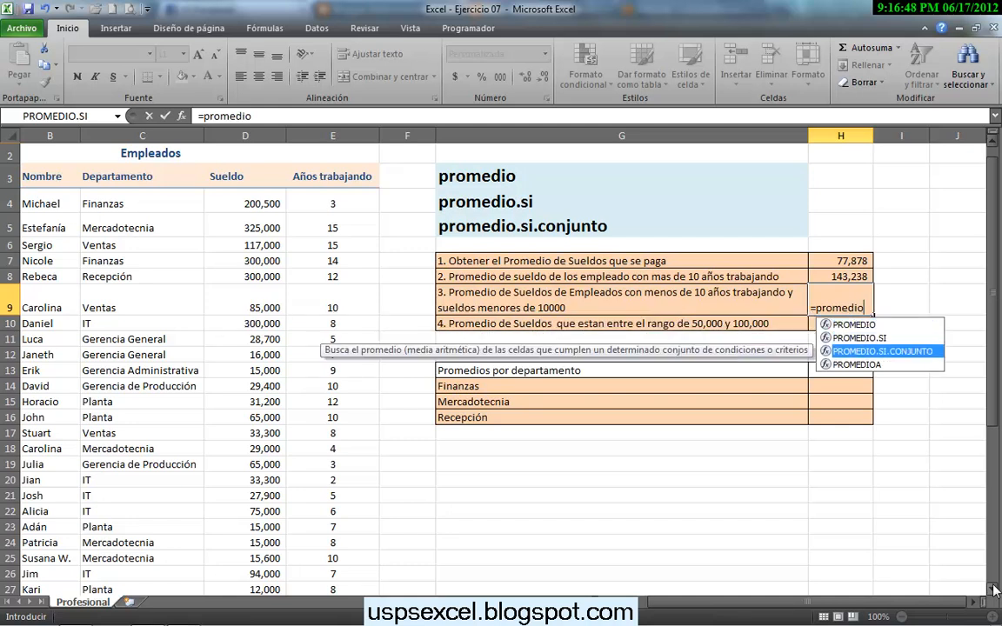
{"action": "key", "text": "Tab"}
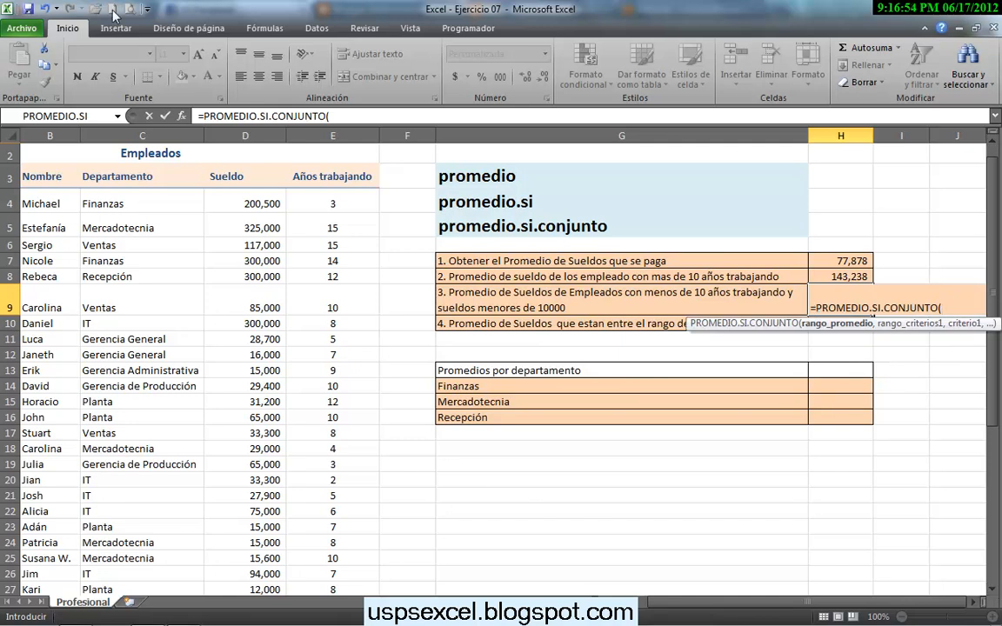
{"action": "left_click", "coordinate": [182, 117]}
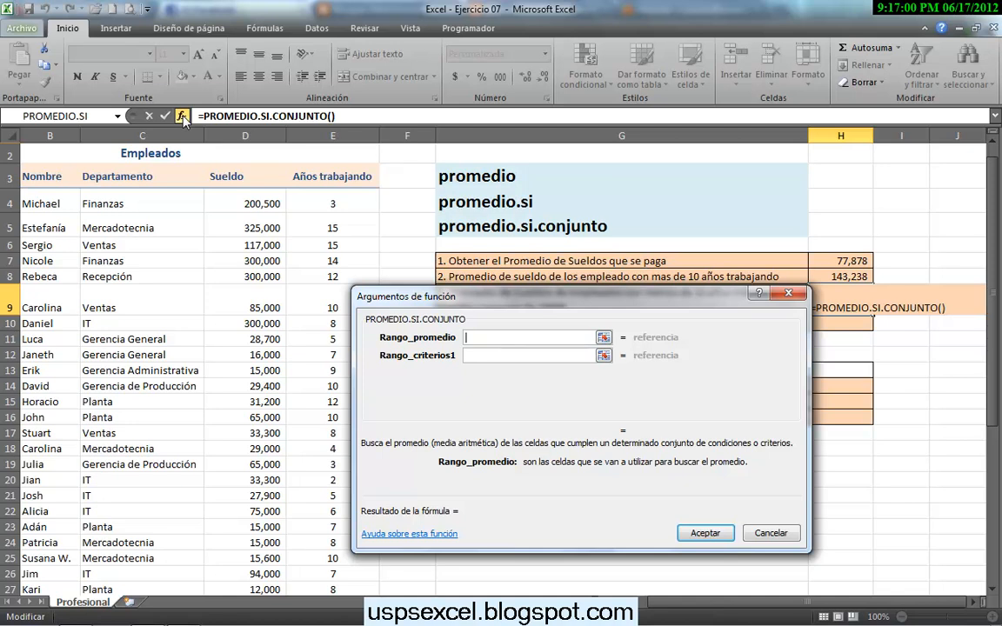
Step: Set the PROMEDIO.SI.CONJUNTO average range to the salaries D4:D33 and activate the first criteria range
{"action": "left_click_drag", "start_coordinate": [522, 296], "coordinate": [494, 166]}
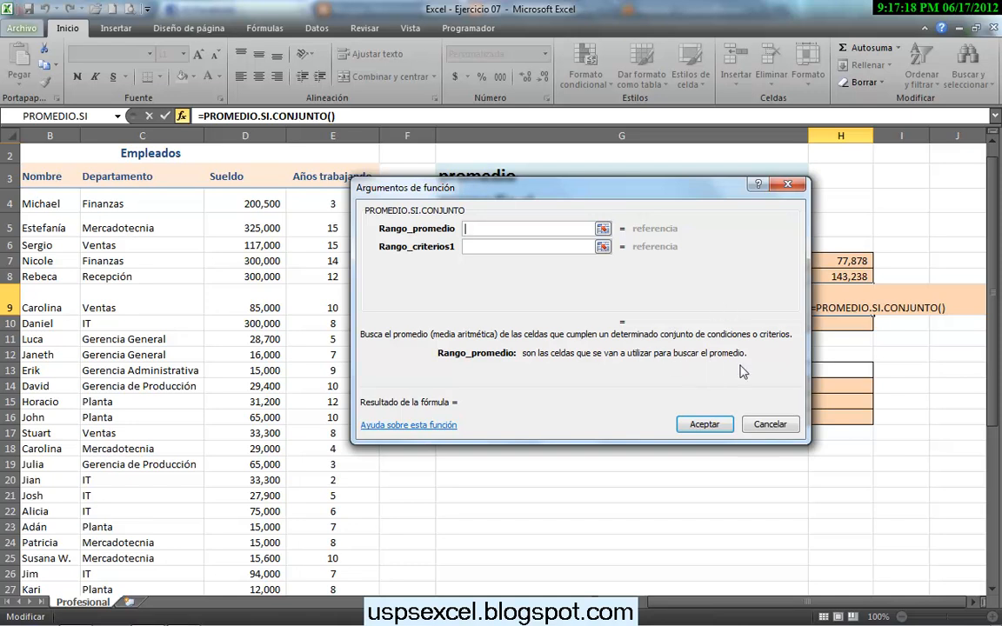
{"action": "left_click_drag", "start_coordinate": [557, 188], "coordinate": [586, 337]}
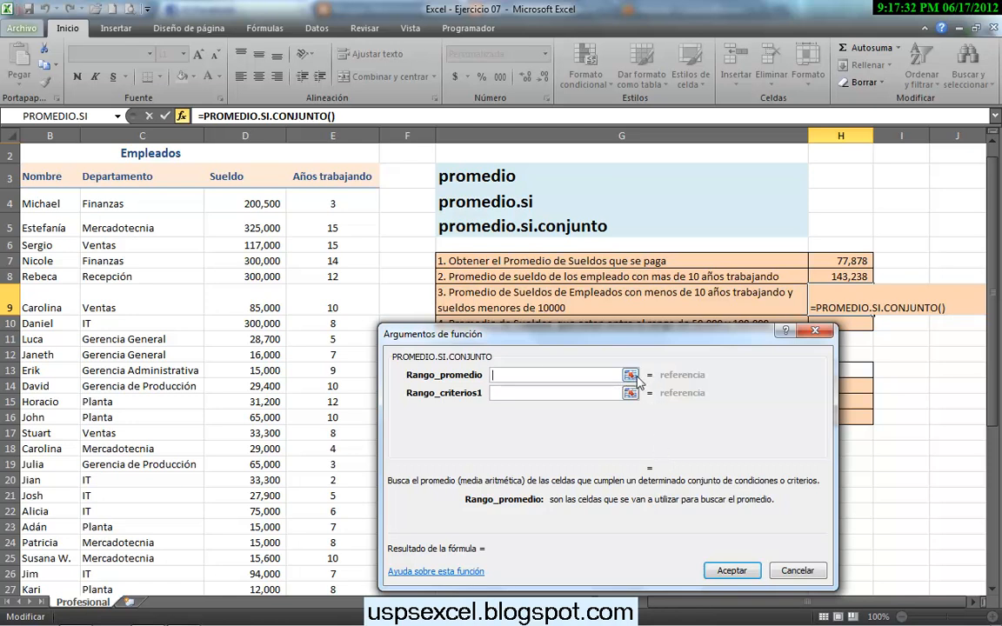
{"action": "left_click", "coordinate": [243, 200]}
{"action": "left_click_drag", "start_coordinate": [250, 217], "coordinate": [258, 558]}
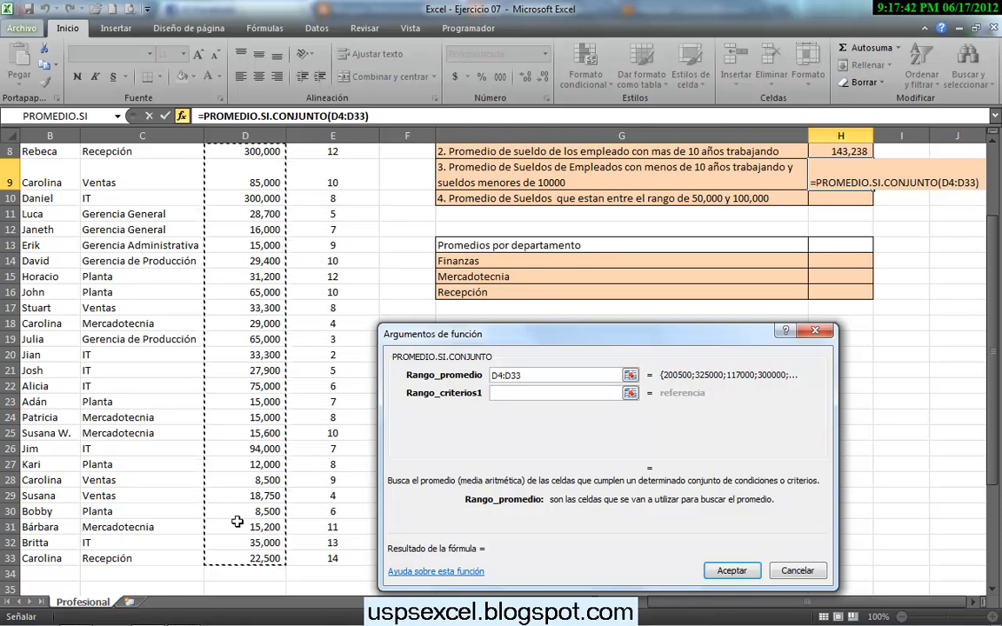
{"action": "left_click", "coordinate": [530, 393]}
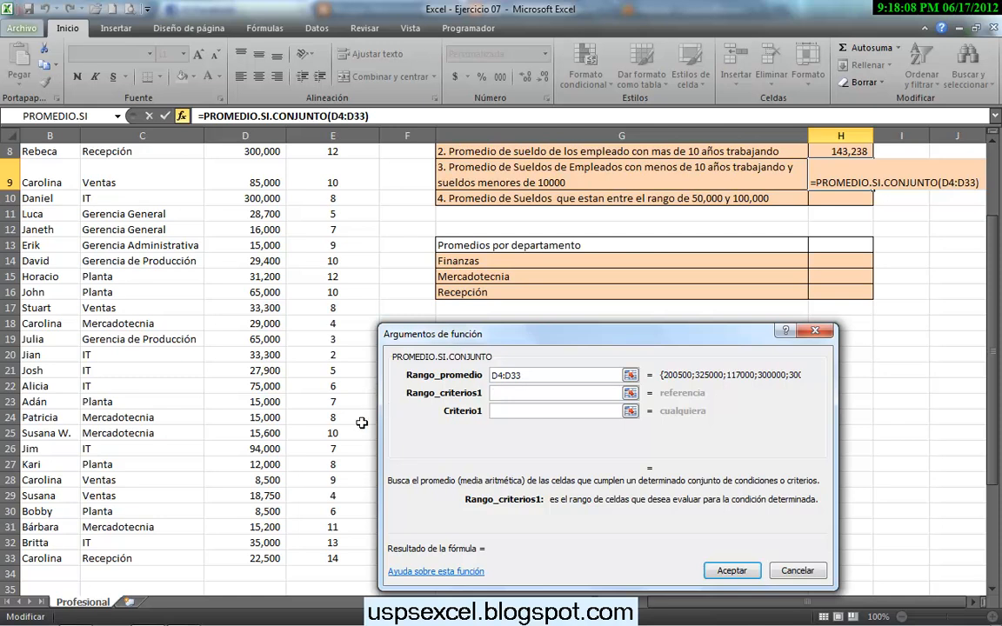
Step: Set the first criteria range to the years worked in E4:E33 and its criterion to "<10"
{"action": "scroll", "coordinate": [361, 423], "scroll_direction": "up", "scroll_amount": 3}
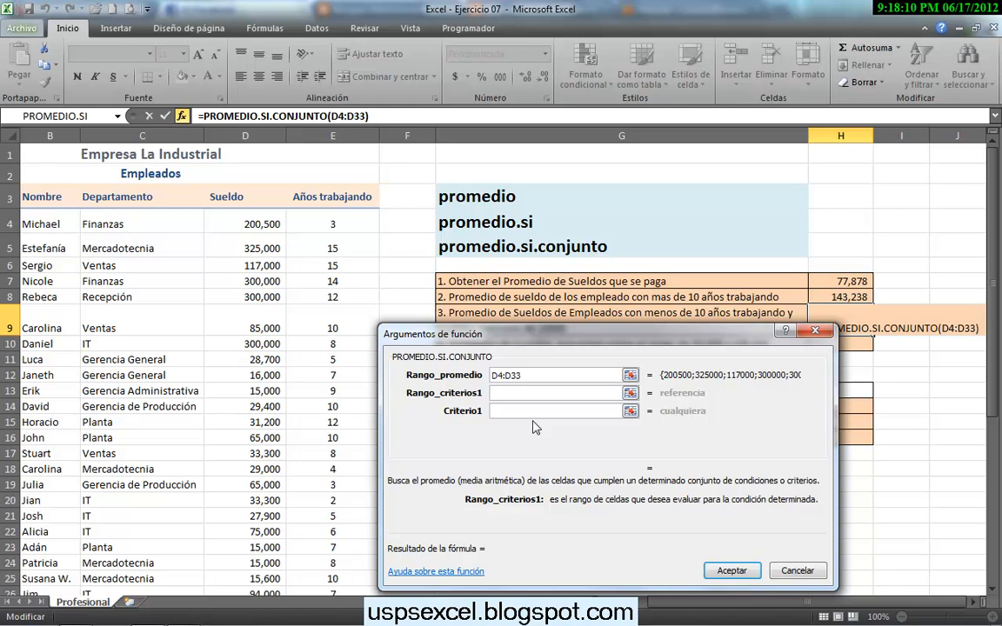
{"action": "left_click", "coordinate": [318, 226]}
{"action": "left_click_drag", "start_coordinate": [318, 236], "coordinate": [354, 565]}
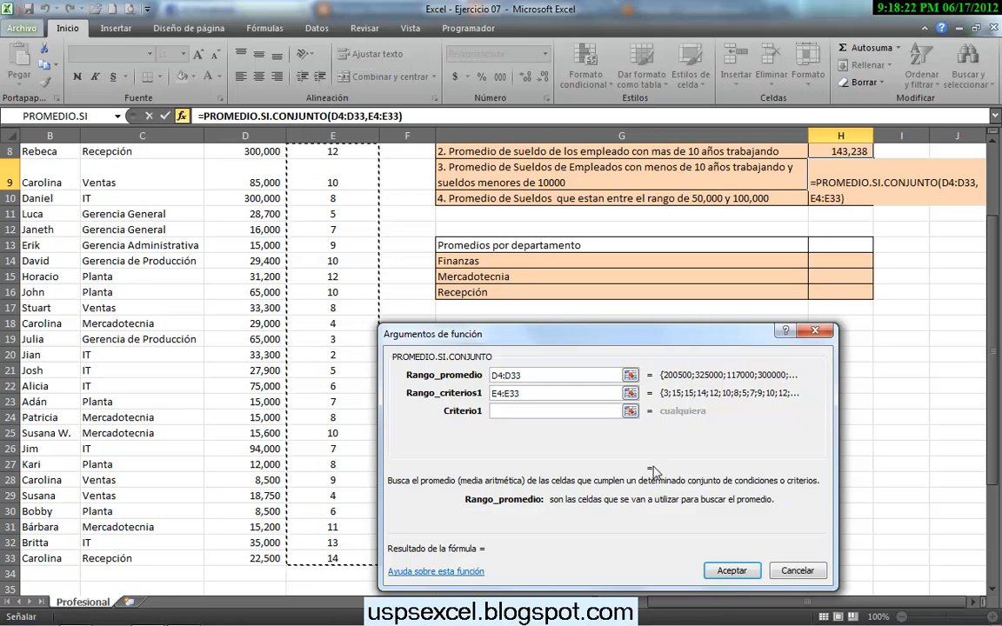
{"action": "type", "text": "\""}
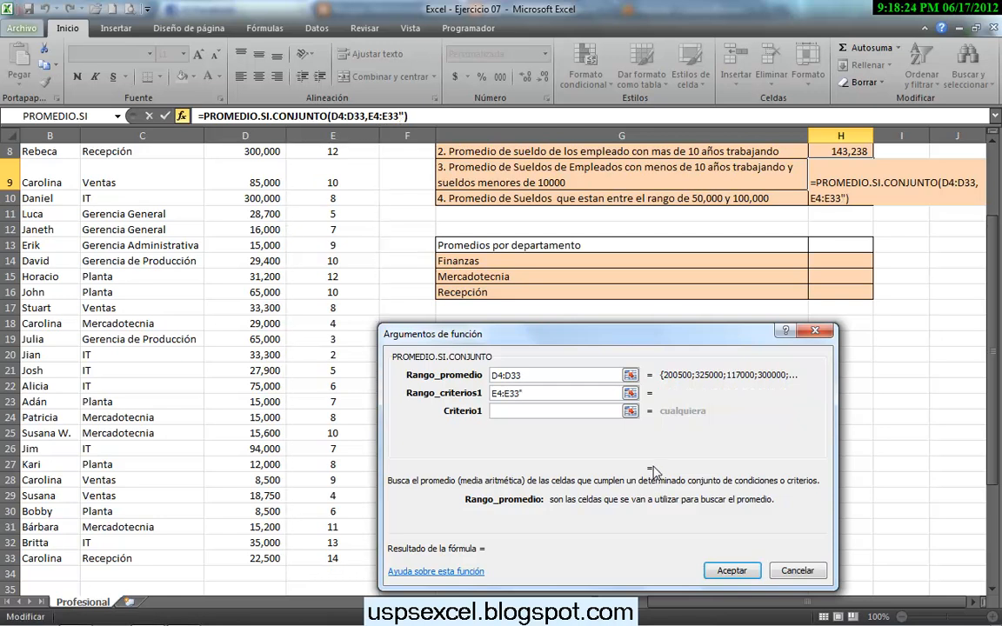
{"action": "key", "text": "BackSpace"}
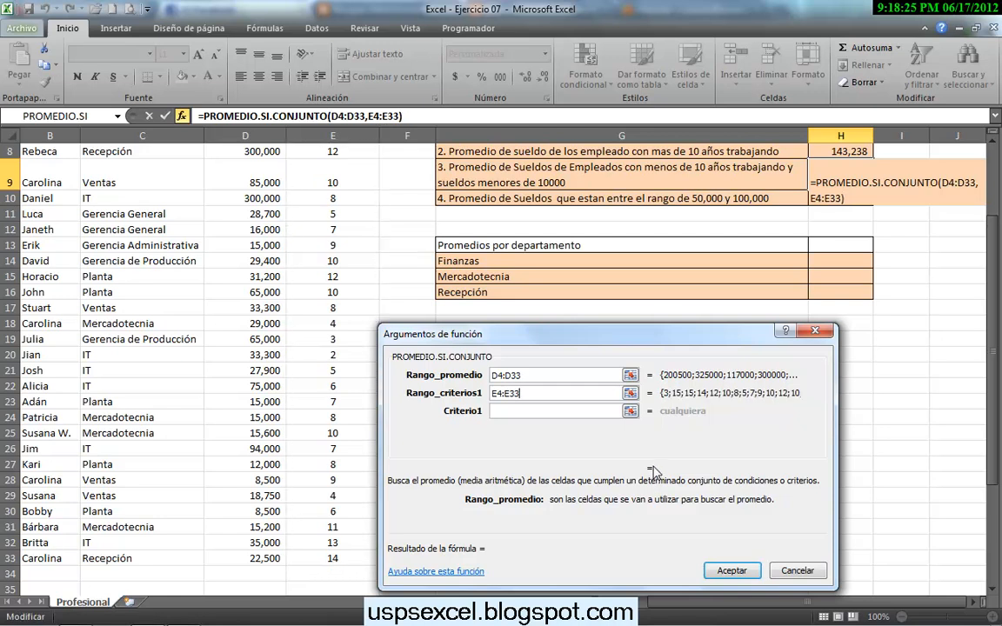
{"action": "left_click", "coordinate": [551, 411]}
{"action": "type", "text": "\""}
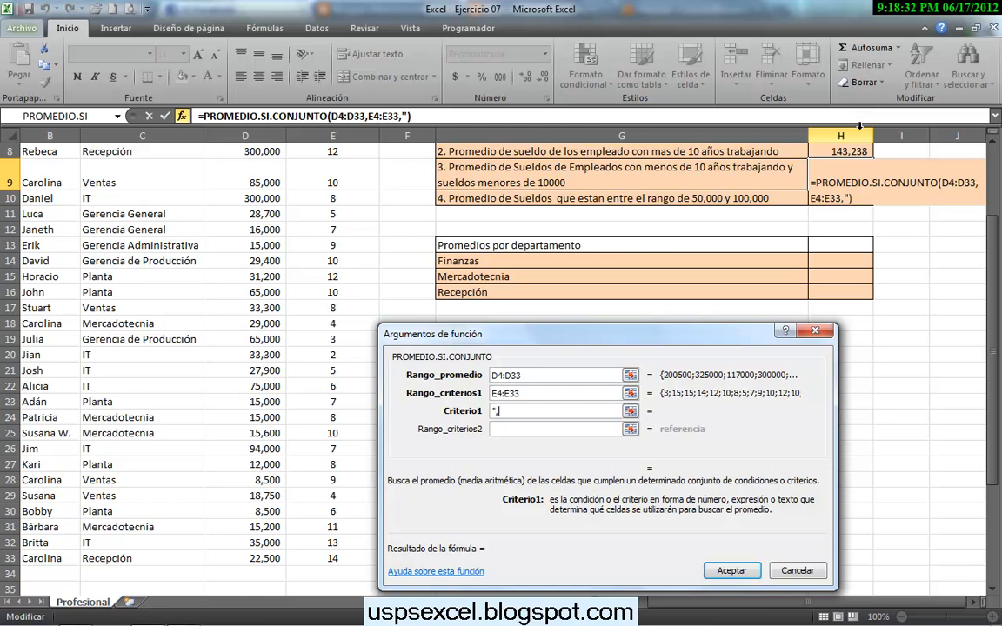
{"action": "type", "text": "<10\""}
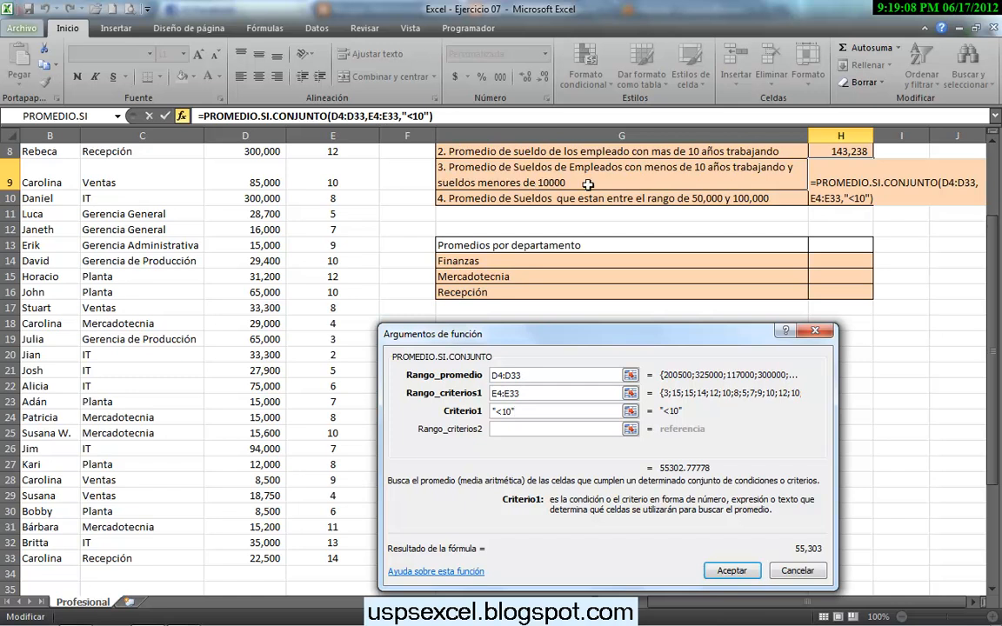
Step: Add the salaries D4:D33 as the second criteria range with the criterion "<10000"
{"action": "scroll", "coordinate": [279, 285], "scroll_direction": "up", "scroll_amount": 1}
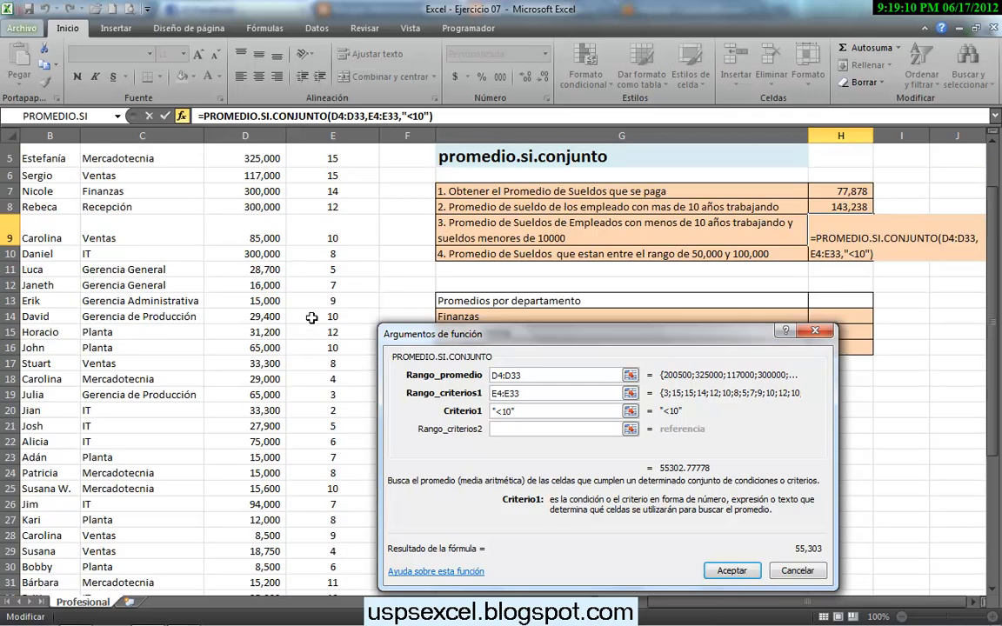
{"action": "scroll", "coordinate": [272, 274], "scroll_direction": "up", "scroll_amount": 2}
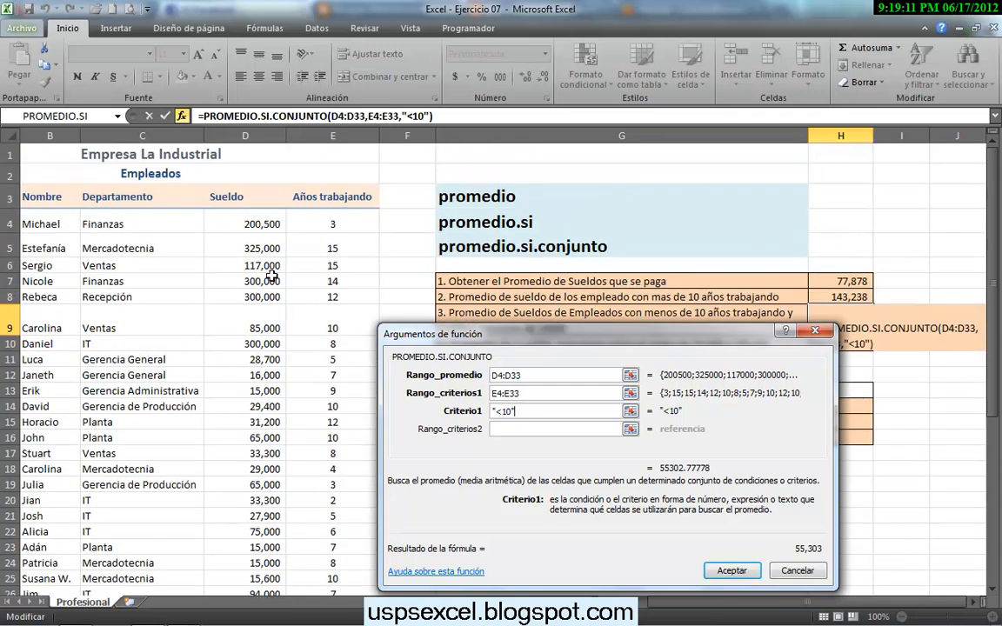
{"action": "key", "text": "Tab"}
{"action": "left_click", "coordinate": [629, 430]}
{"action": "left_click_drag", "start_coordinate": [251, 223], "coordinate": [251, 560]}
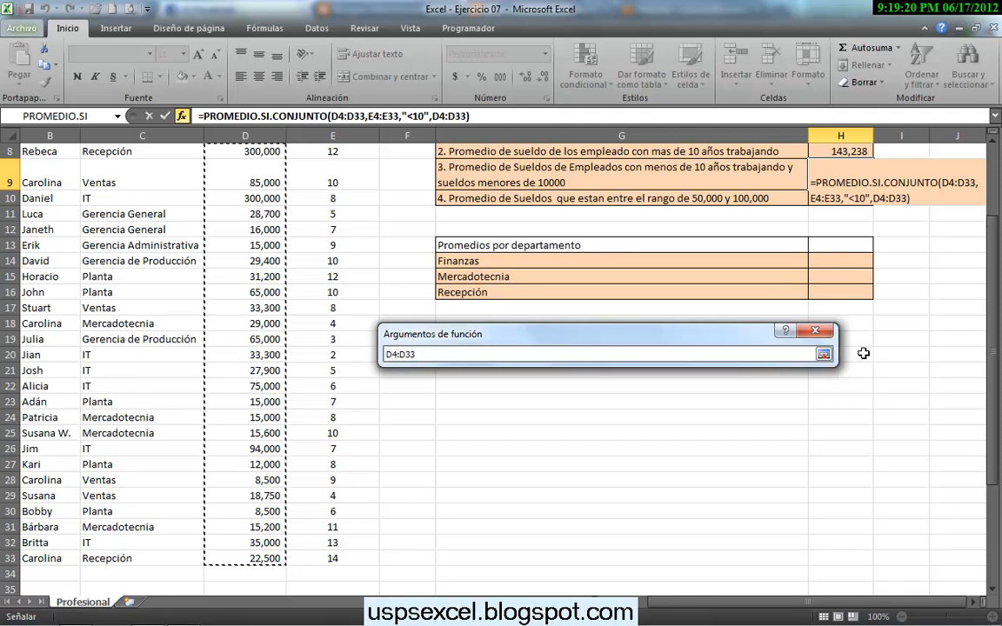
{"action": "left_click", "coordinate": [823, 355]}
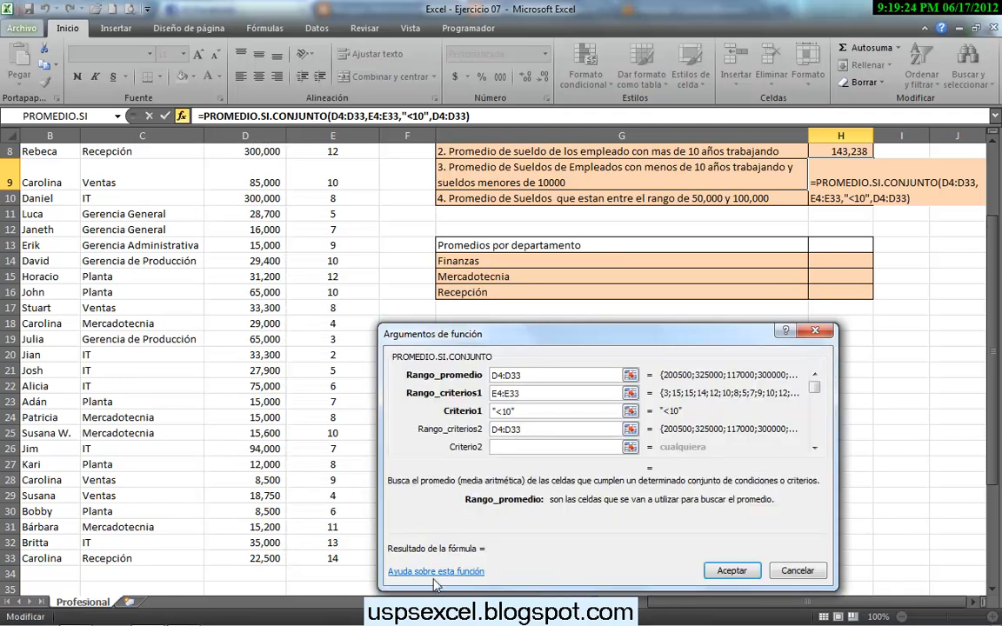
{"action": "left_click", "coordinate": [501, 448]}
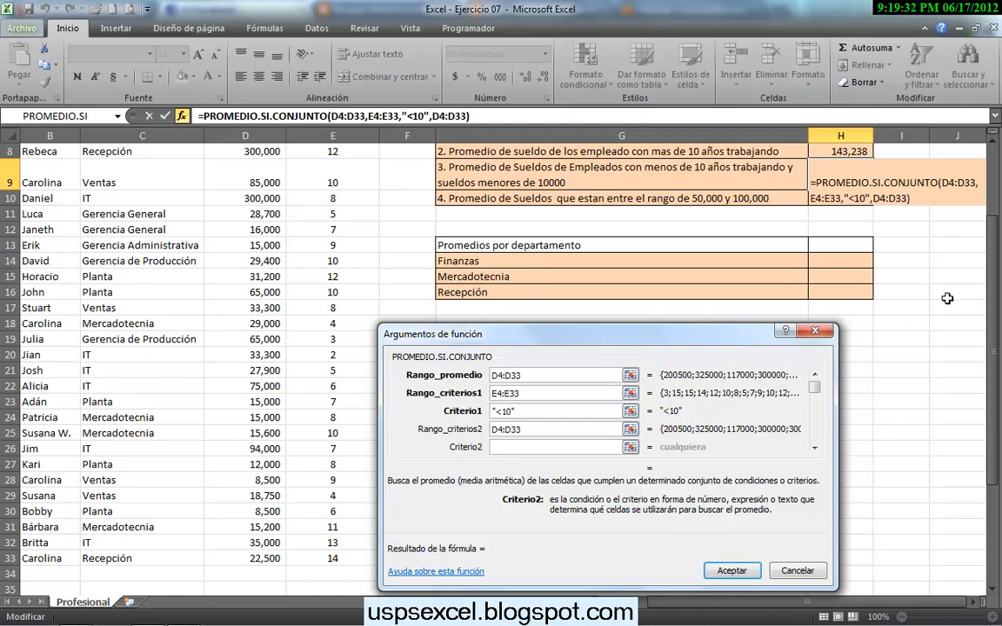
{"action": "type", "text": "\"<10000"}
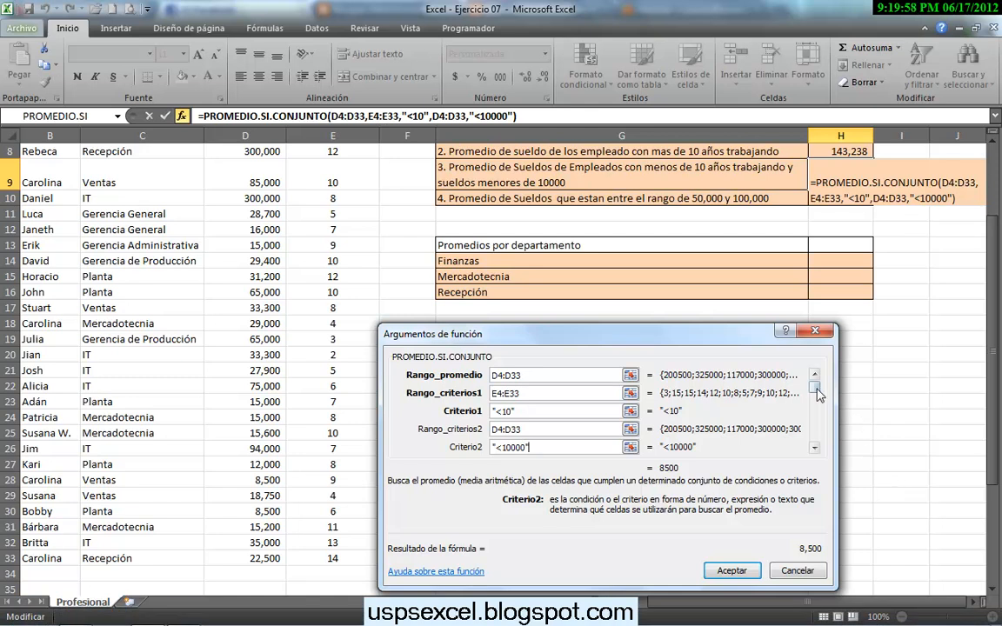
Step: Look through the additional optional criteria arguments, leave them empty and accept the PROMEDIO.SI.CONJUNTO formula in H9
{"action": "left_click", "coordinate": [815, 450]}
{"action": "left_click", "coordinate": [815, 449]}
{"action": "left_click", "coordinate": [815, 450]}
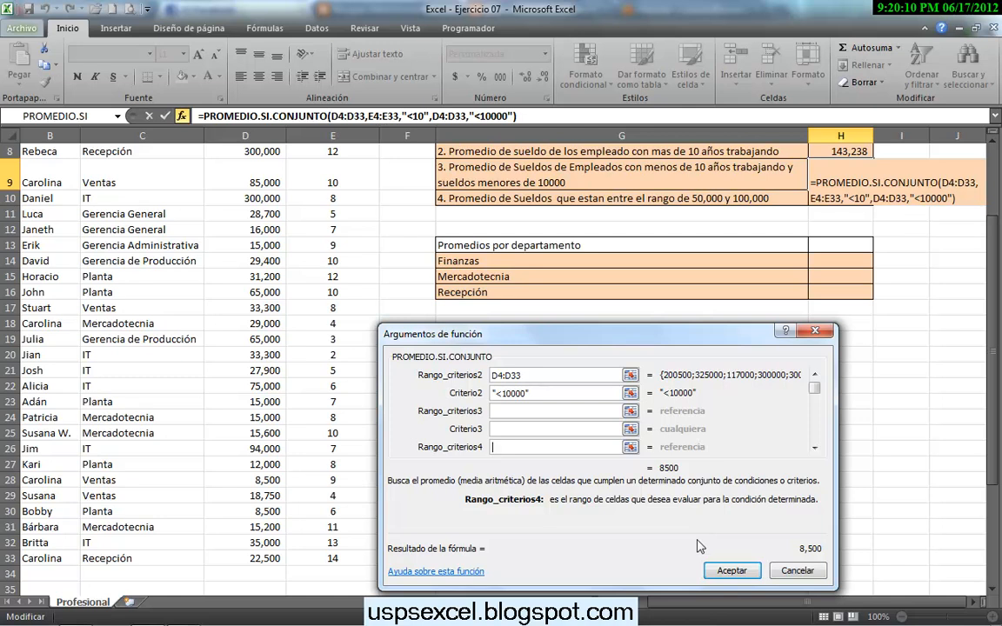
{"action": "scroll", "coordinate": [766, 400], "scroll_direction": "up", "scroll_amount": 1}
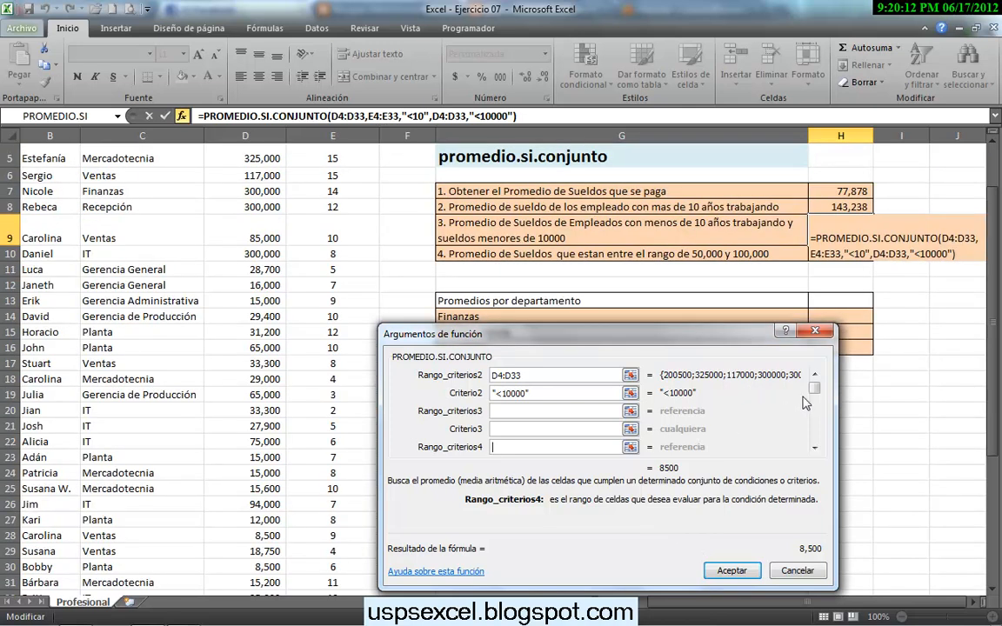
{"action": "left_click", "coordinate": [732, 572]}
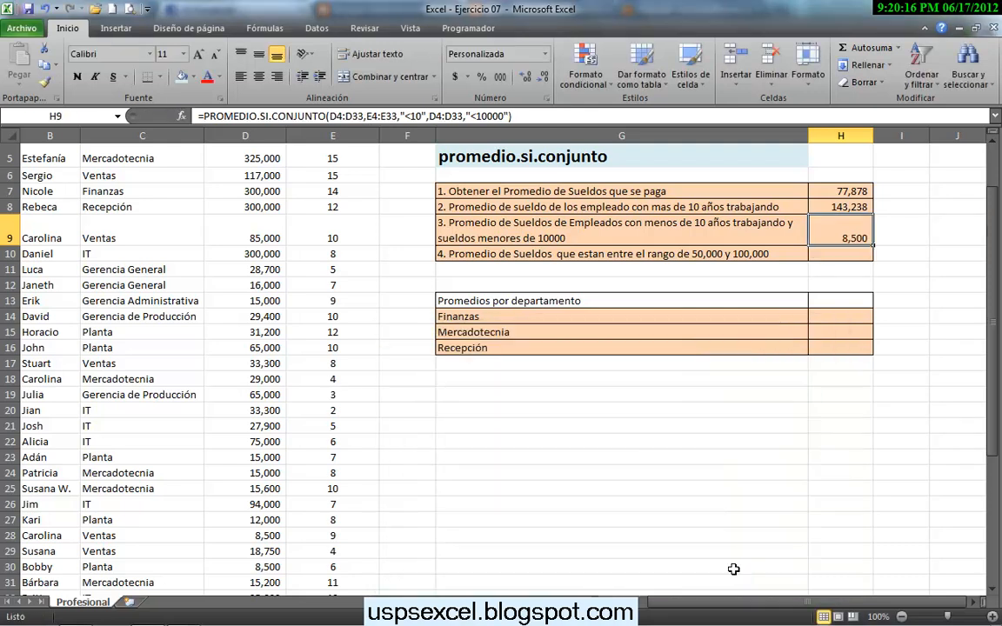